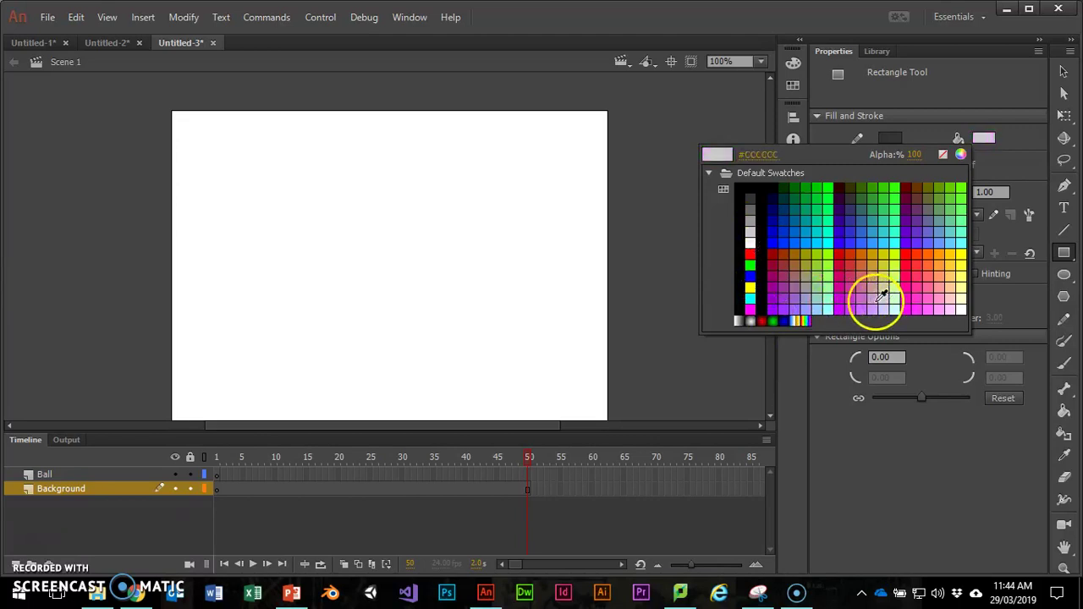
Step: Draw a mint-green rectangle across the lower stage as ground, then lock the Background layer
{"action": "left_click", "coordinate": [967, 222]}
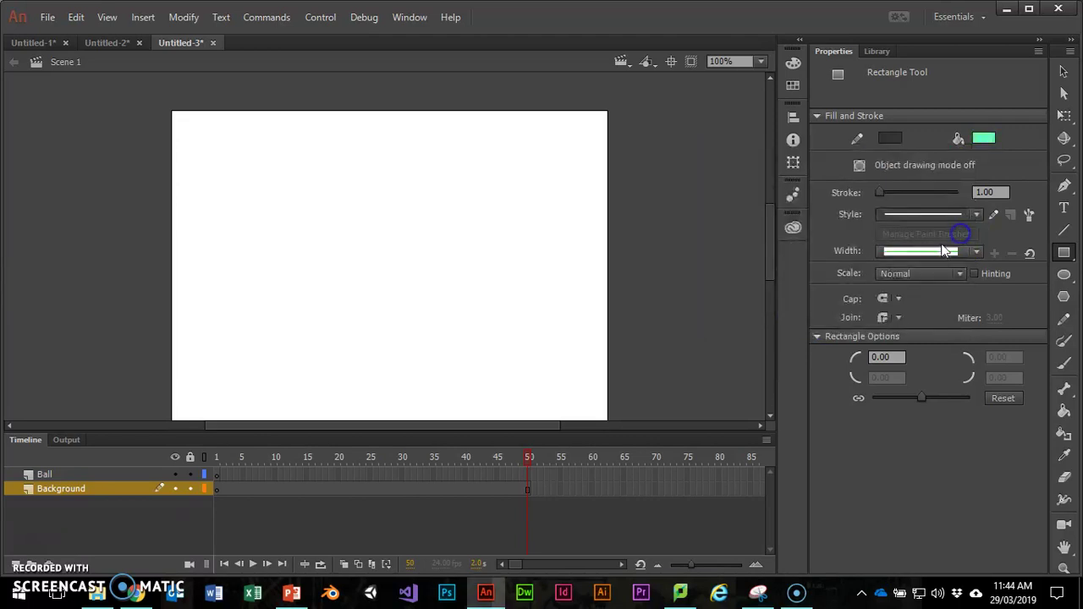
{"action": "left_click_drag", "start_coordinate": [135, 226], "coordinate": [636, 335]}
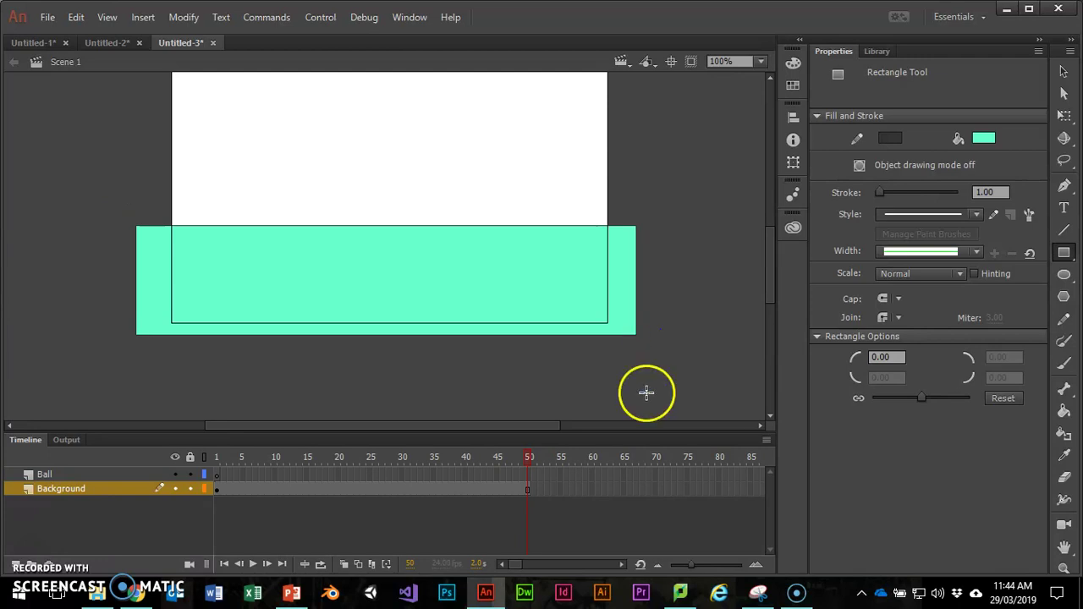
{"action": "left_click", "coordinate": [190, 489]}
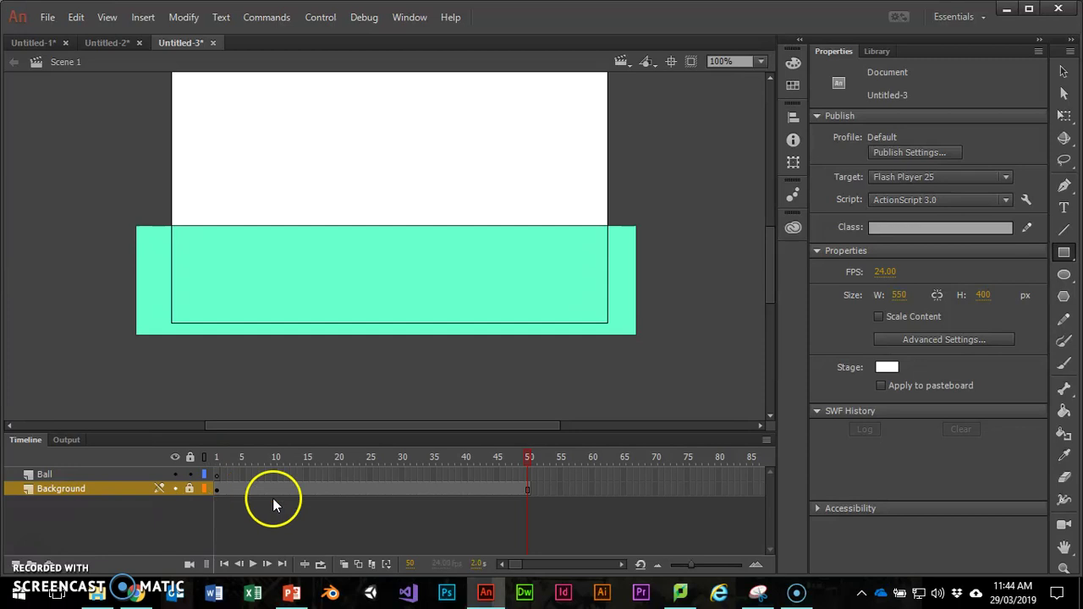
Step: Extend the Ball layer to frame 50 and return to frame 1
{"action": "right_click", "coordinate": [529, 477]}
{"action": "left_click", "coordinate": [568, 107]}
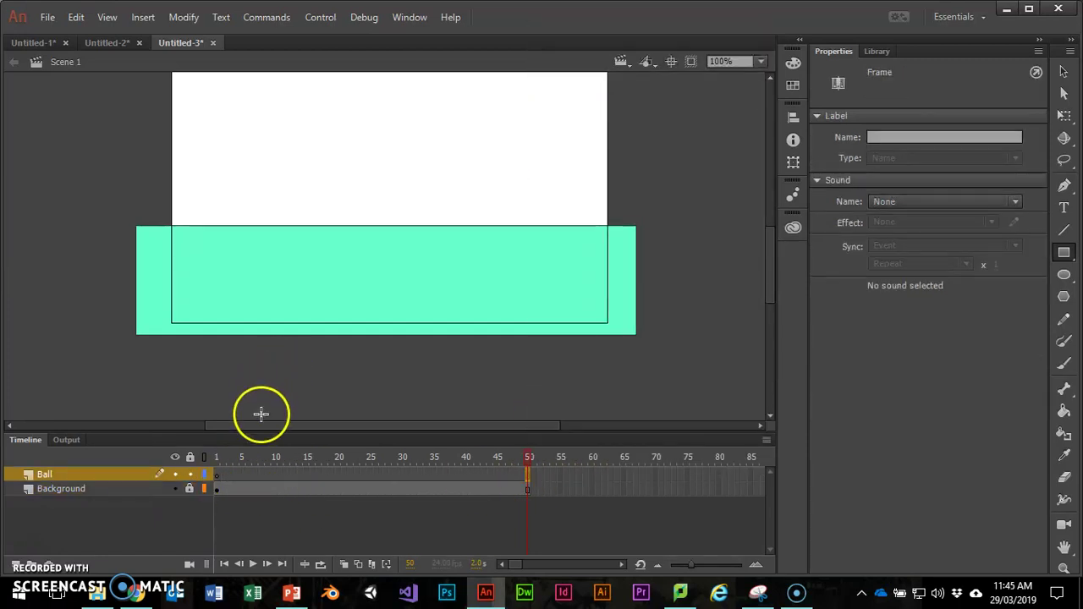
{"action": "left_click", "coordinate": [214, 476]}
{"action": "scroll", "coordinate": [244, 302], "scroll_direction": "up", "scroll_amount": 1}
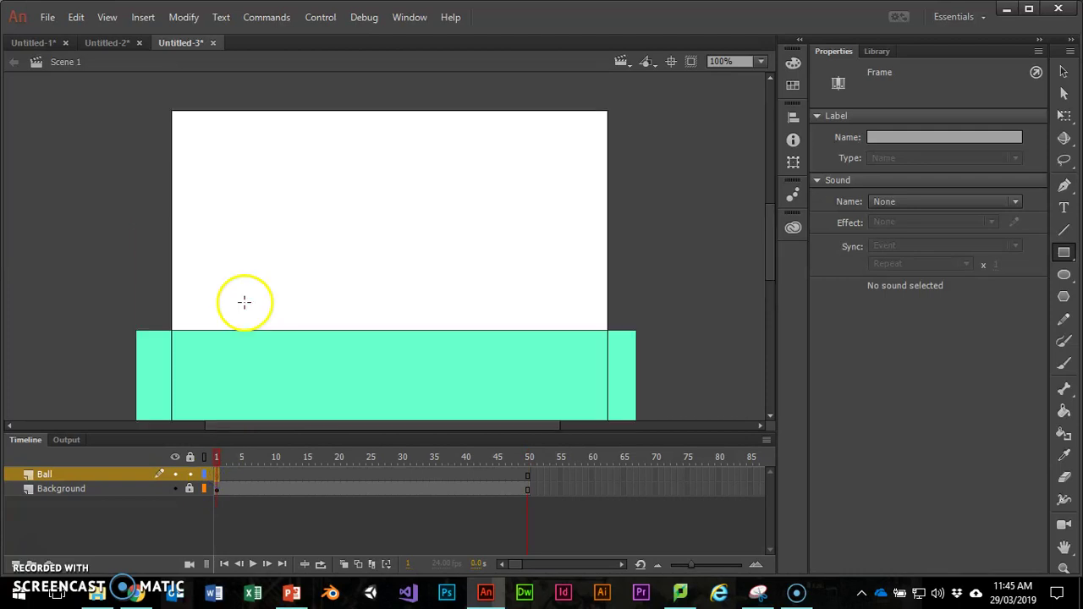
Step: Draw a red-filled oval with a light green outline near the stage's top-left as the ball
{"action": "left_click", "coordinate": [1066, 273]}
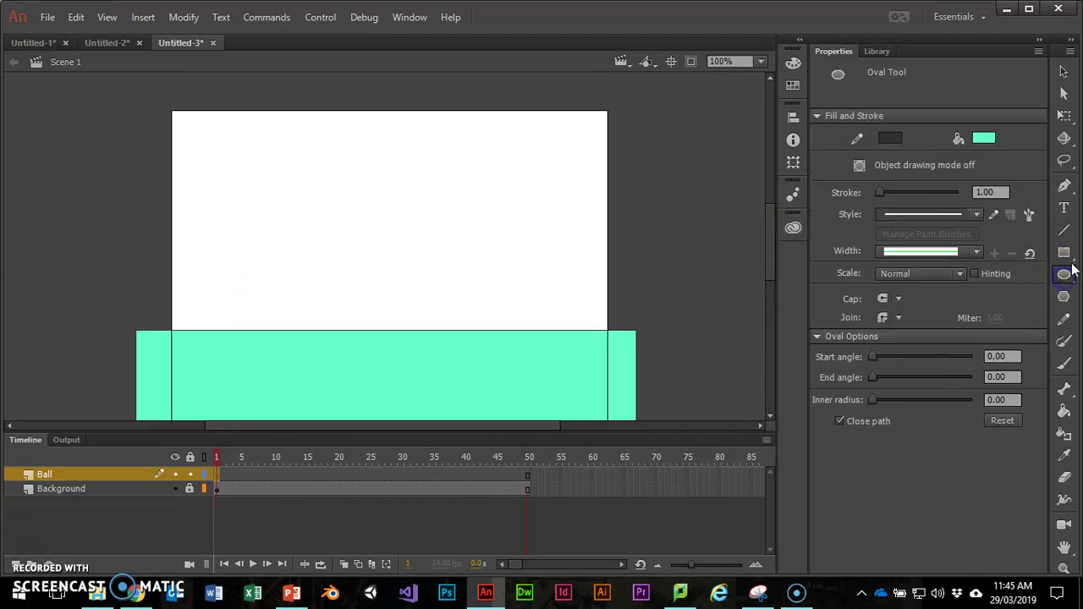
{"action": "left_click", "coordinate": [984, 138]}
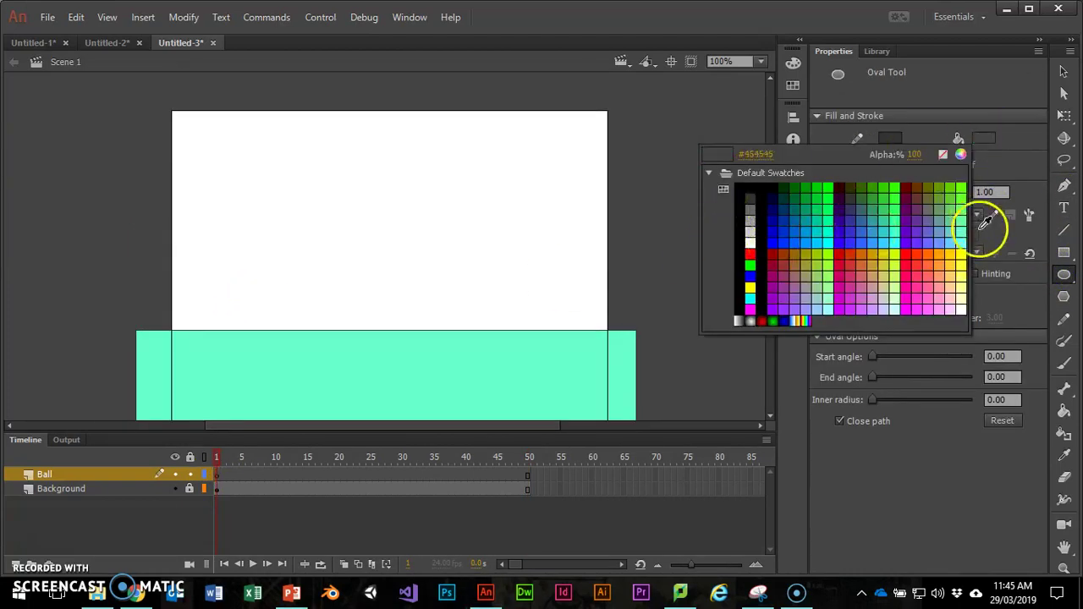
{"action": "left_click", "coordinate": [772, 255]}
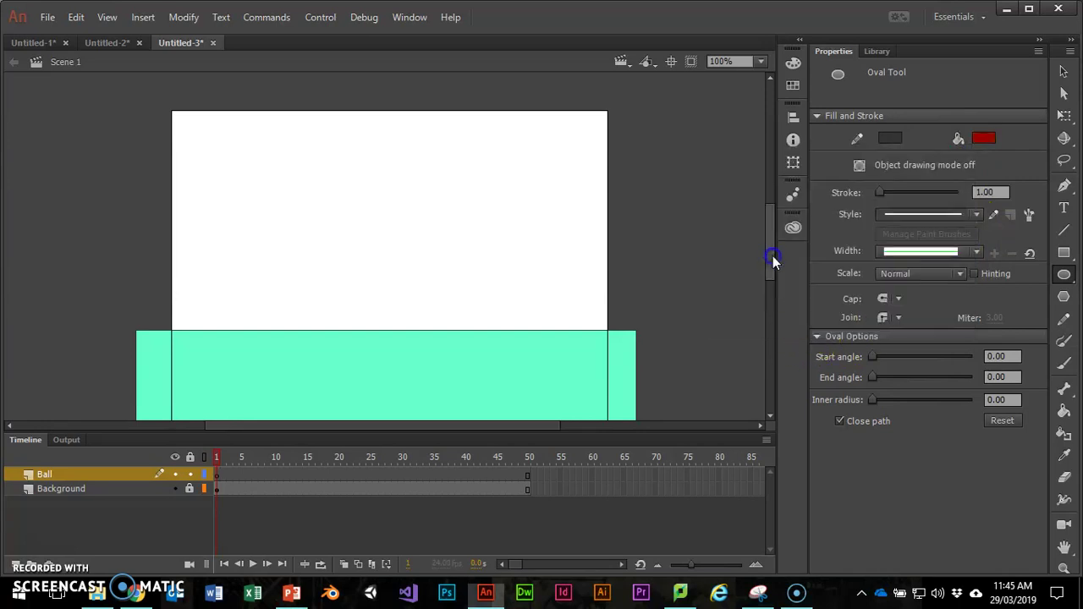
{"action": "left_click", "coordinate": [899, 137]}
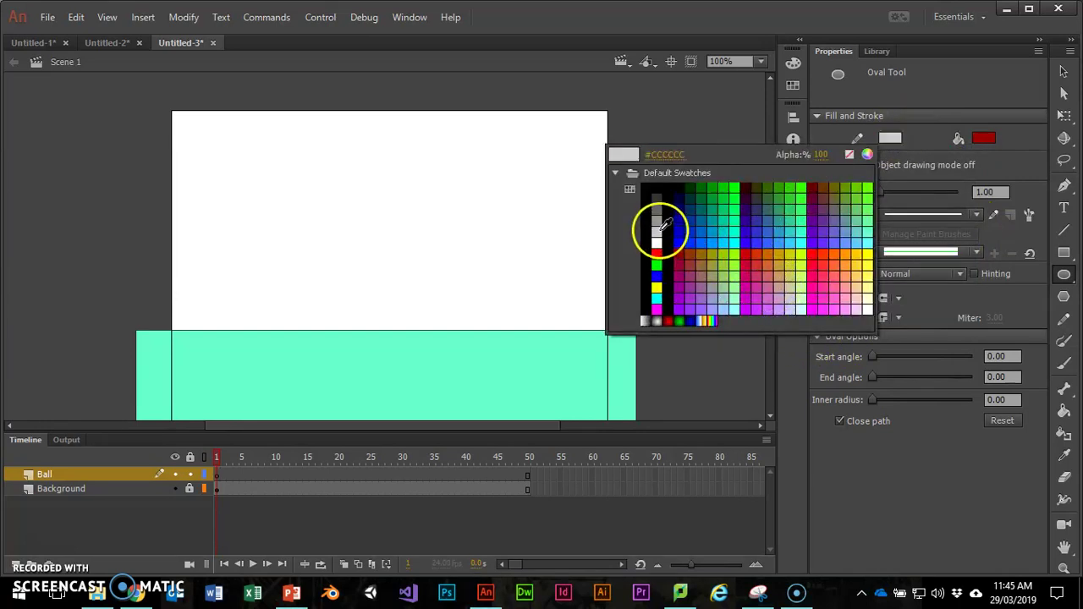
{"action": "left_click", "coordinate": [859, 211]}
{"action": "left_click_drag", "start_coordinate": [180, 117], "coordinate": [223, 169]}
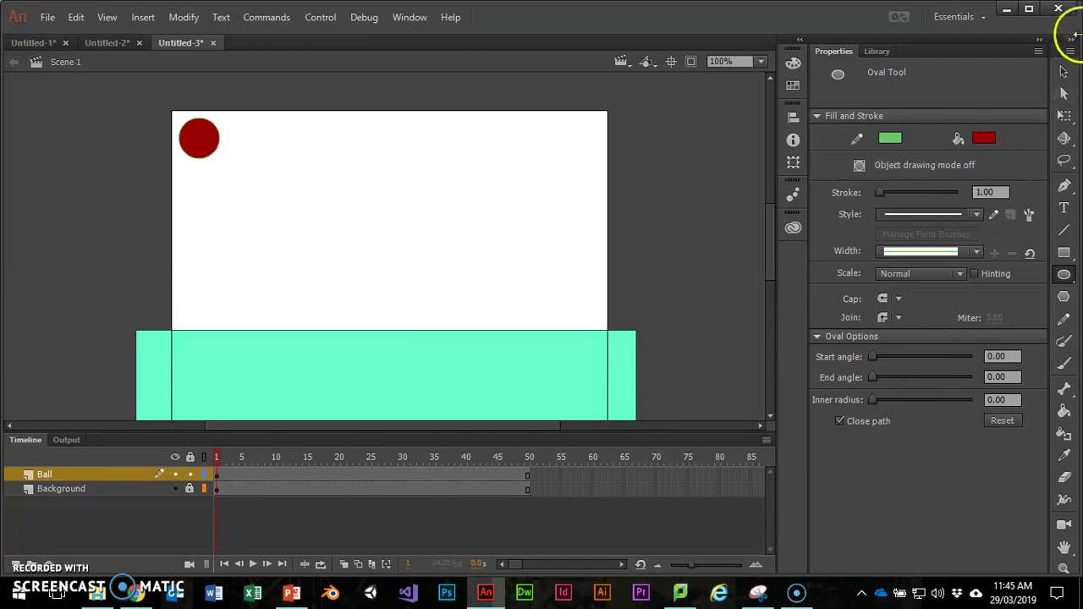
{"action": "left_click", "coordinate": [1063, 71]}
Step: Select the whole ball with its outline and convert it to Movie Clip symbol 'Symbol 1'
{"action": "double_click", "coordinate": [203, 138]}
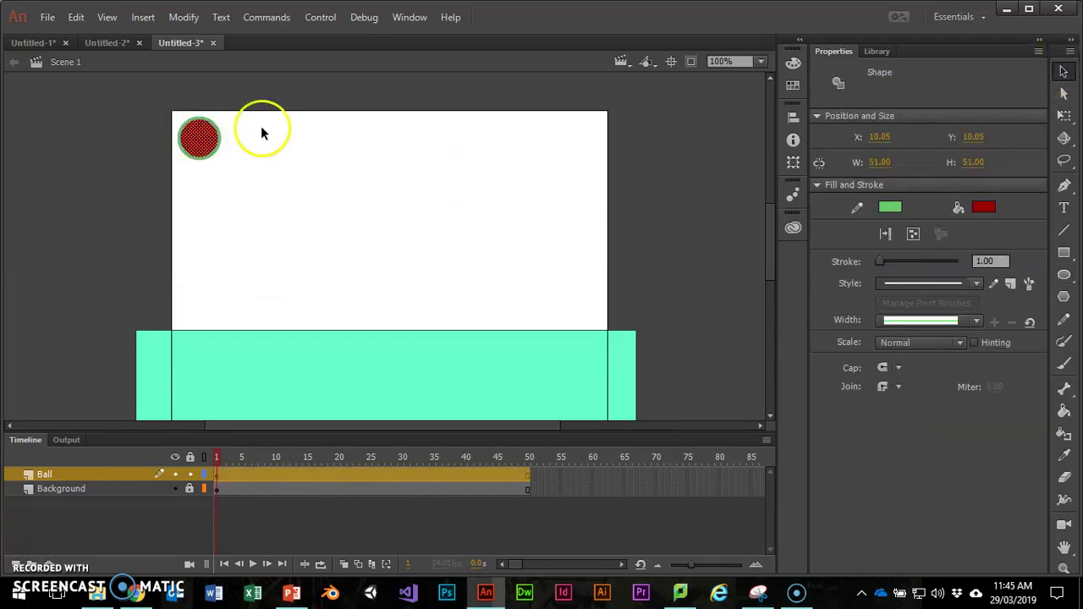
{"action": "left_click", "coordinate": [184, 16]}
{"action": "left_click", "coordinate": [195, 59]}
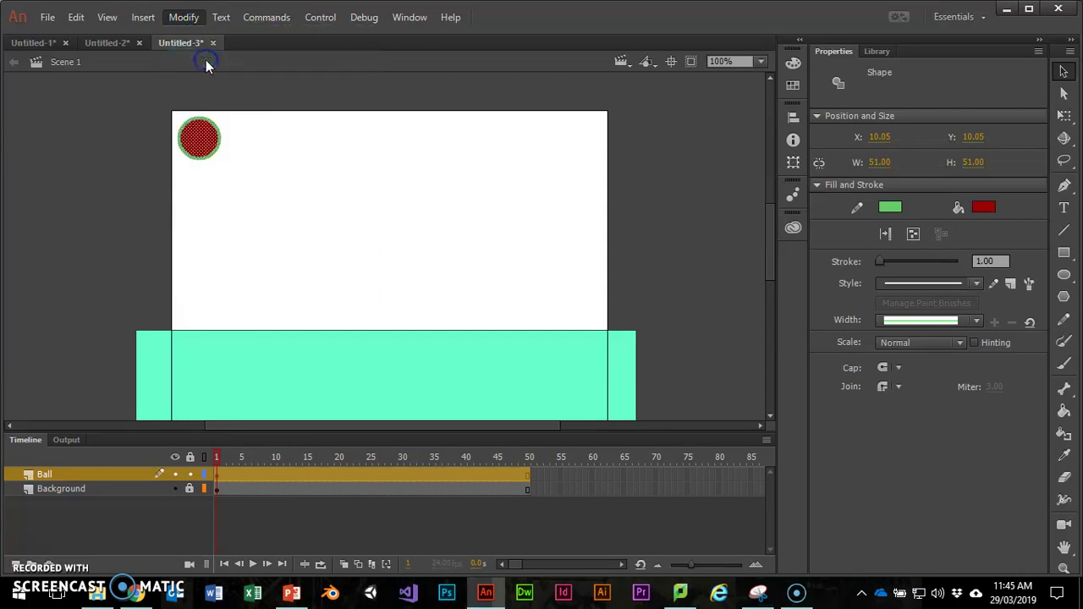
{"action": "left_click", "coordinate": [375, 44]}
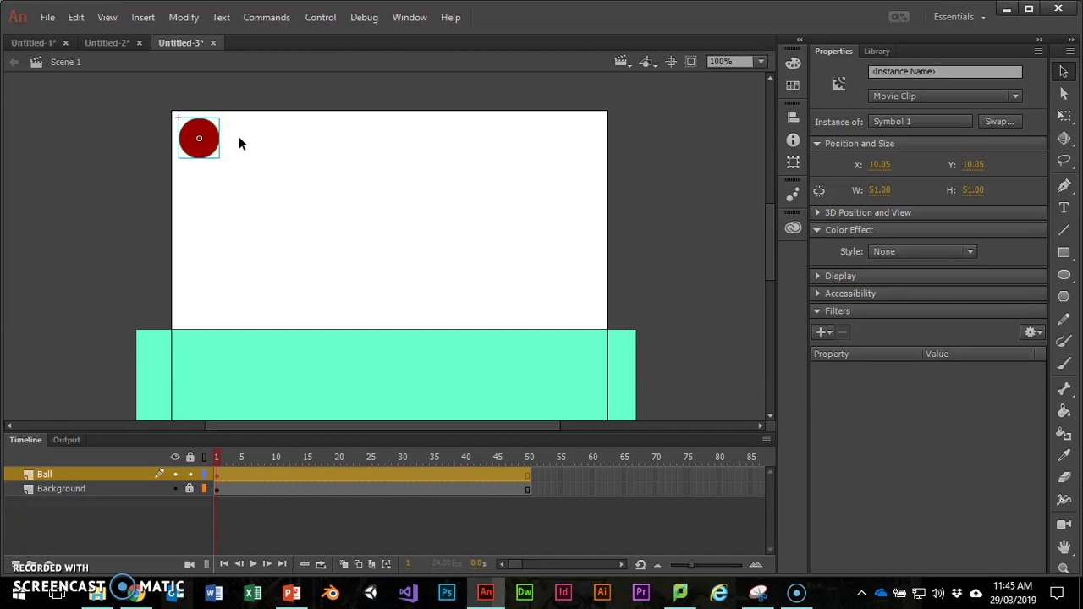
Step: Create a motion tween on the Ball layer
{"action": "left_click", "coordinate": [307, 476]}
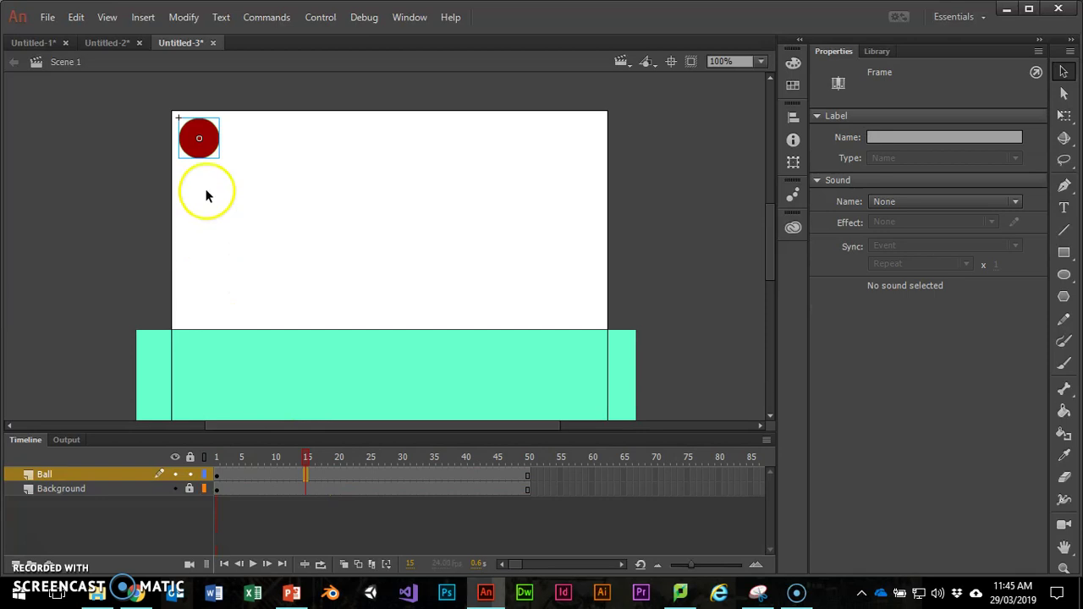
{"action": "left_click_drag", "start_coordinate": [198, 158], "coordinate": [249, 347]}
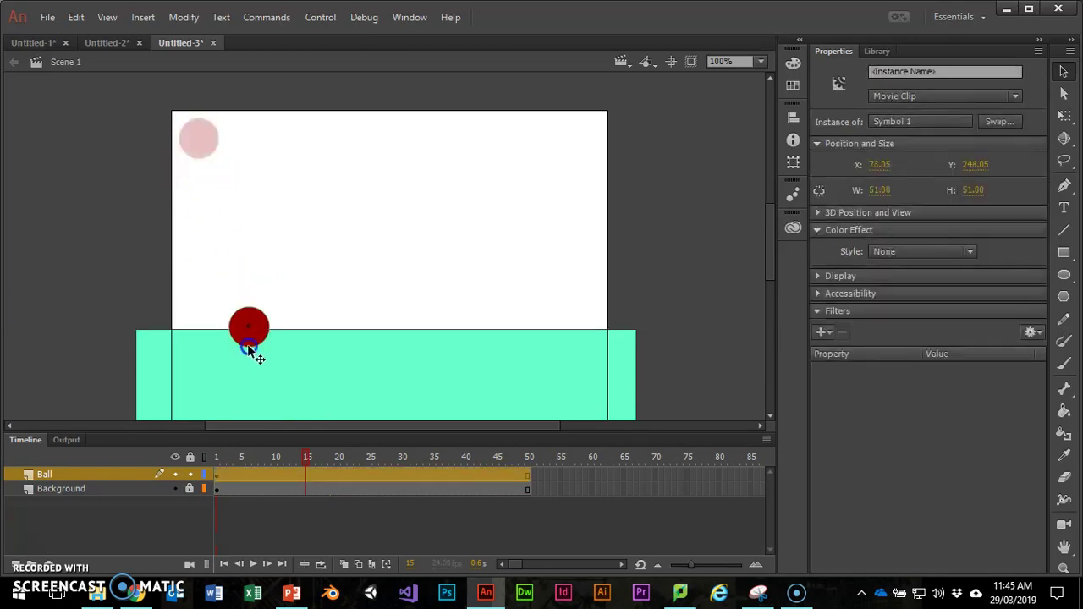
{"action": "left_click", "coordinate": [301, 477]}
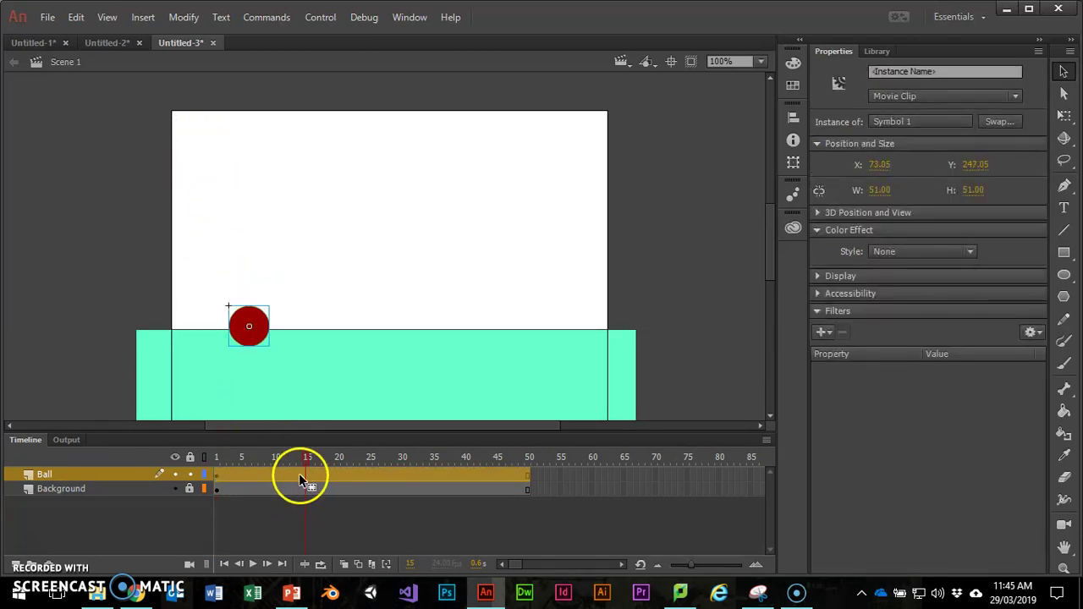
{"action": "left_click", "coordinate": [298, 475]}
{"action": "right_click", "coordinate": [261, 479]}
{"action": "left_click", "coordinate": [356, 27]}
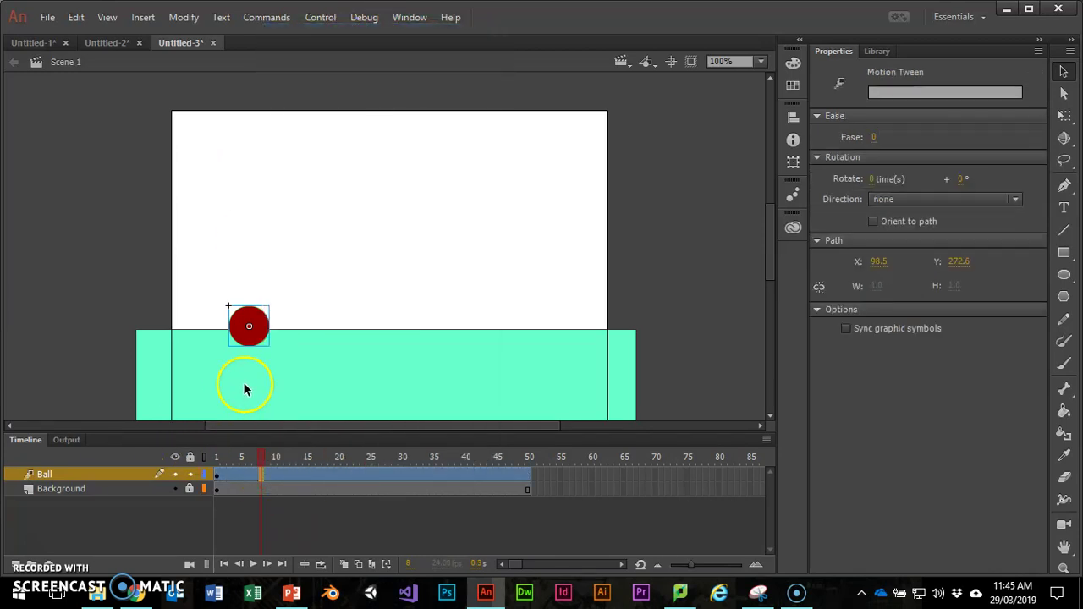
Step: Place the ball at the top-left at frame 1 and on the ground at frame 11
{"action": "left_click", "coordinate": [213, 476]}
{"action": "left_click_drag", "start_coordinate": [247, 334], "coordinate": [189, 154]}
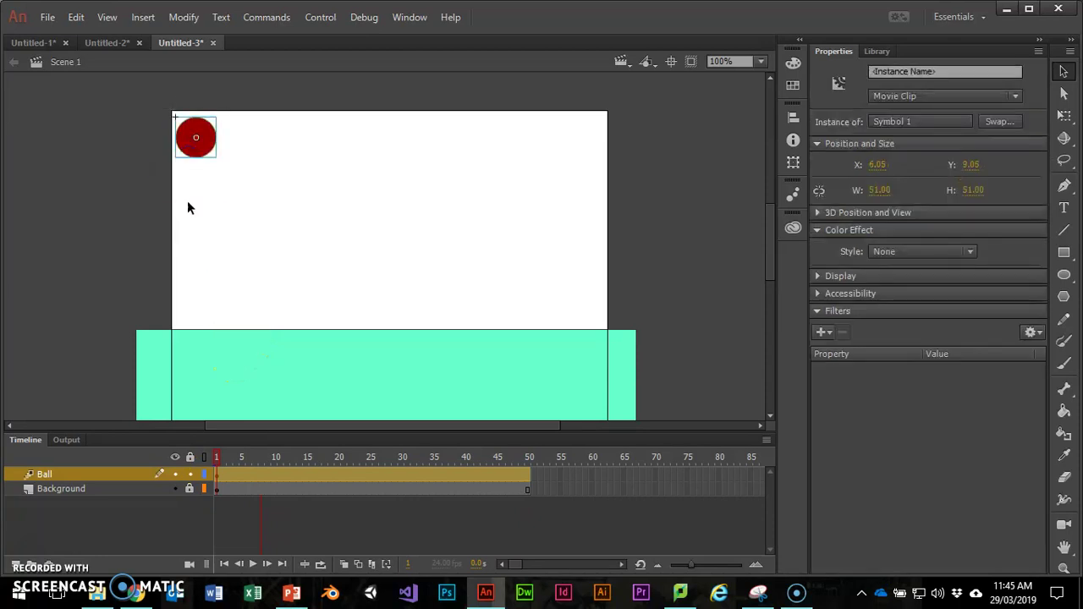
{"action": "left_click", "coordinate": [277, 476]}
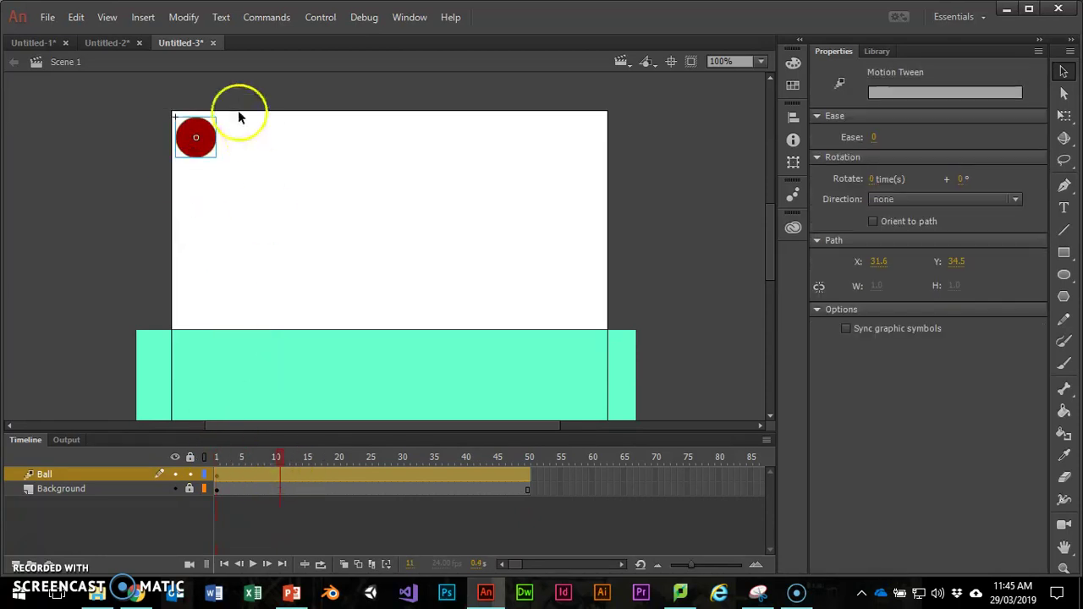
{"action": "left_click_drag", "start_coordinate": [202, 151], "coordinate": [257, 334]}
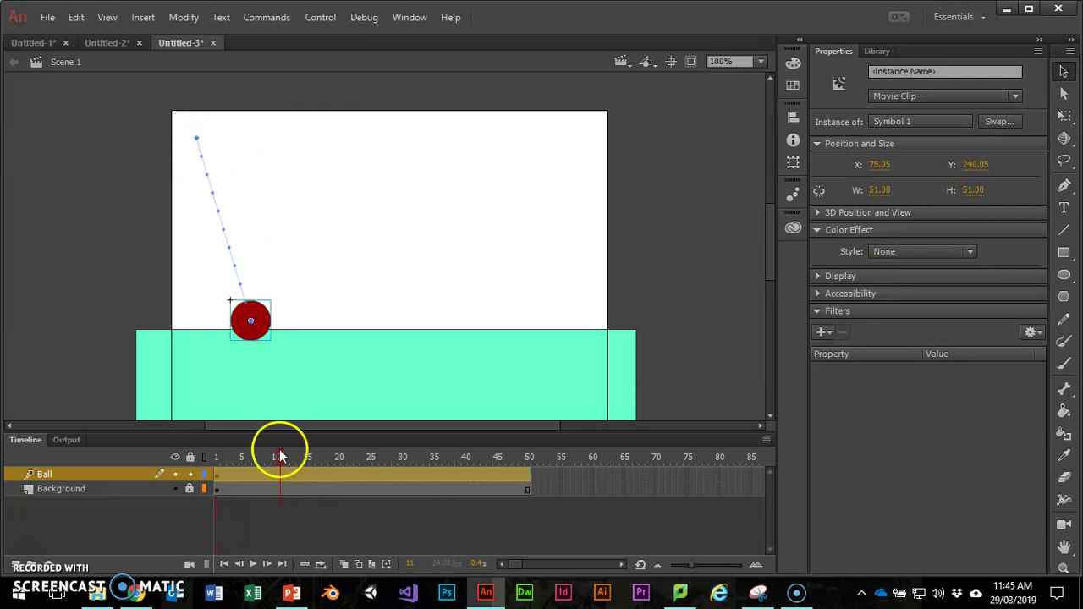
Step: Insert keyframes for all properties at frames 11, 12 and 13 of the ball's tween
{"action": "right_click", "coordinate": [282, 478]}
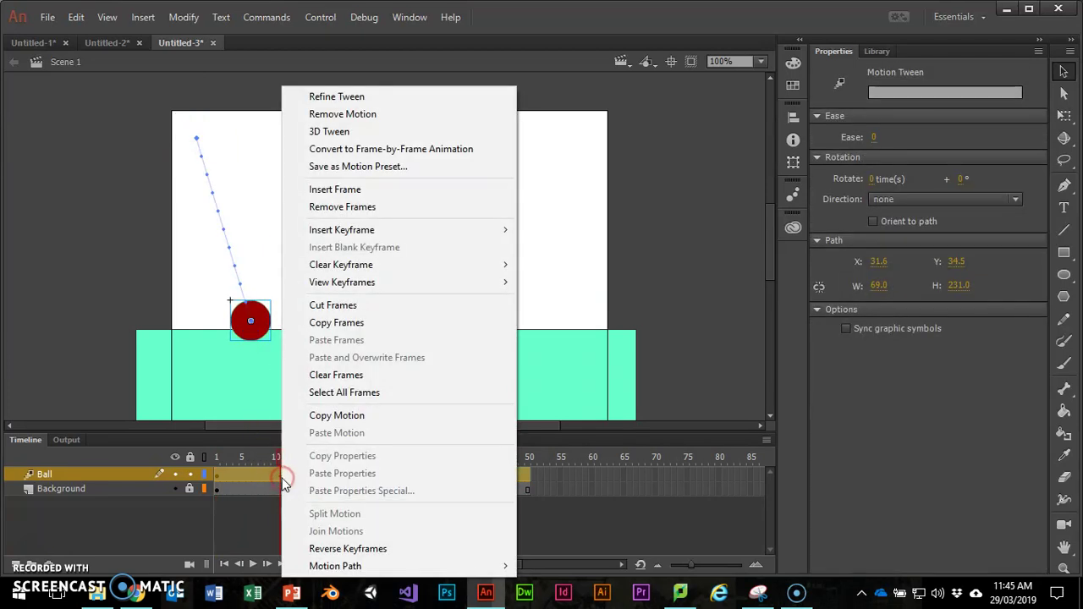
{"action": "mouse_move", "coordinate": [378, 238]}
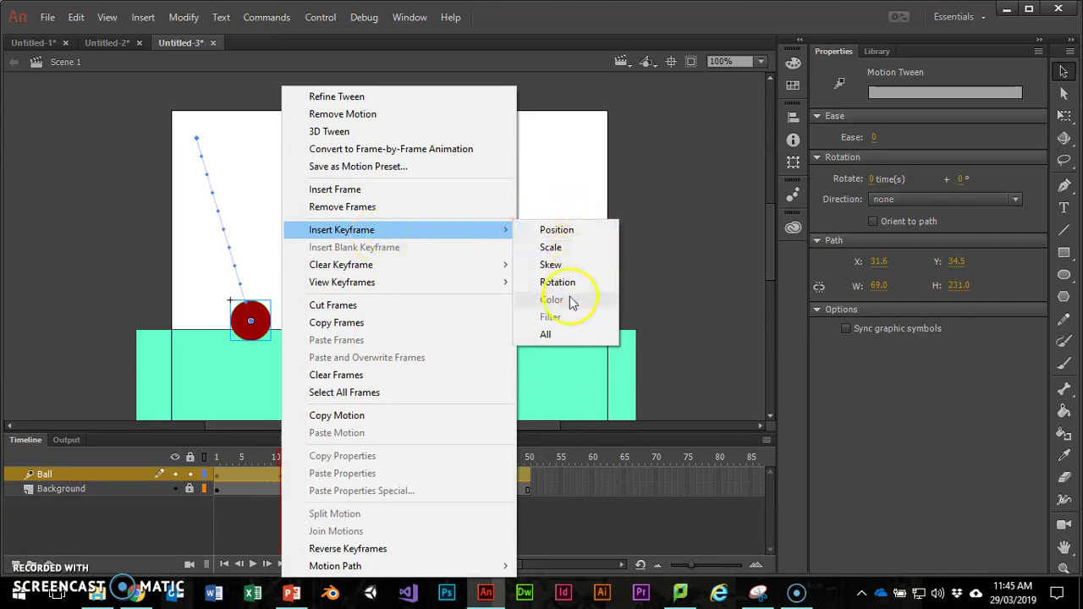
{"action": "left_click", "coordinate": [569, 336]}
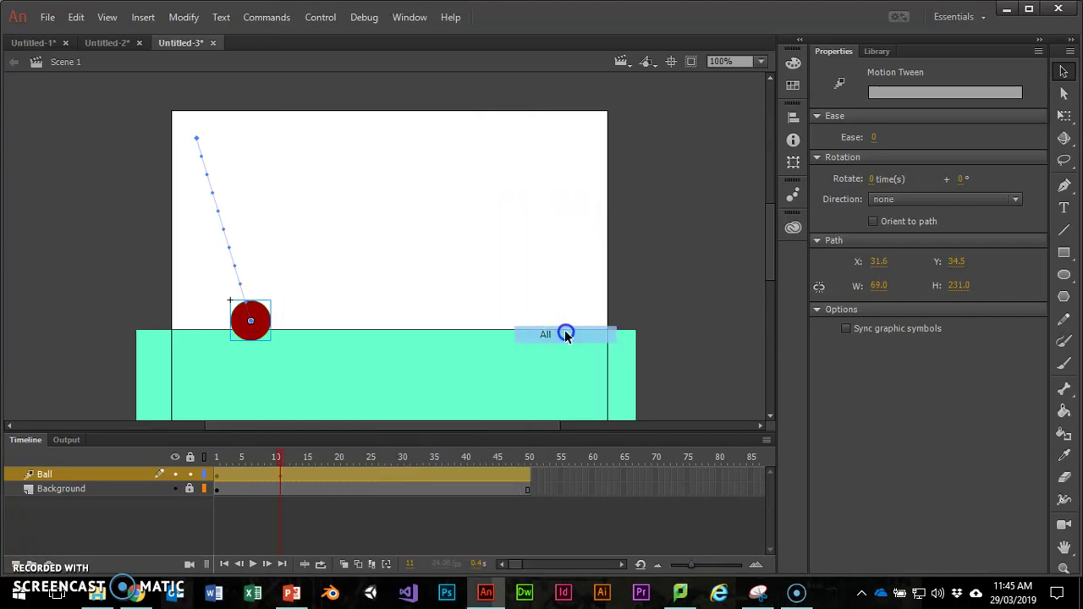
{"action": "right_click", "coordinate": [286, 477]}
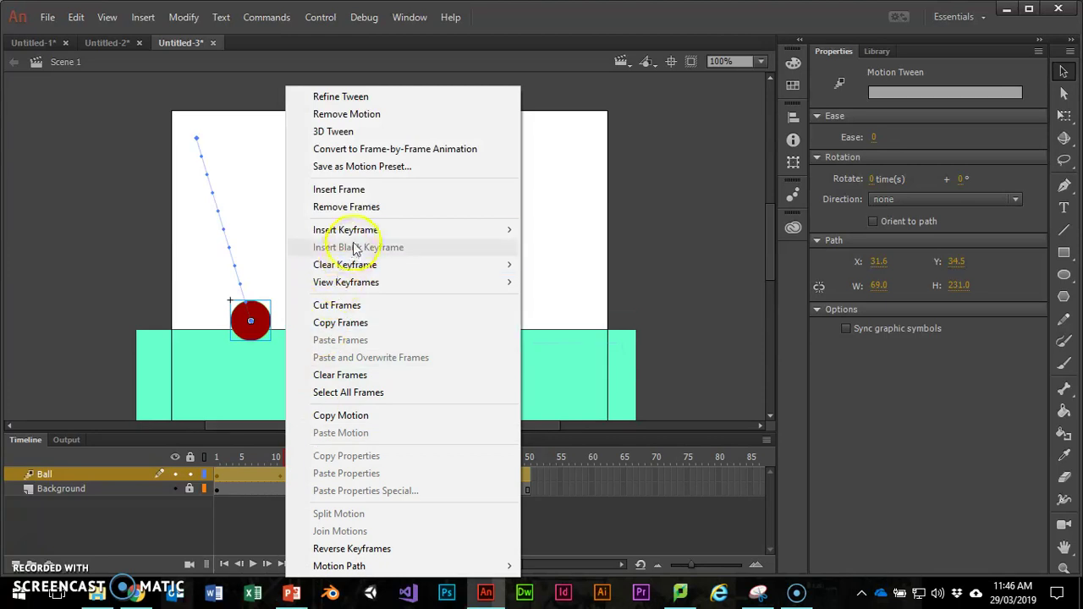
{"action": "mouse_move", "coordinate": [441, 236]}
{"action": "left_click", "coordinate": [566, 335]}
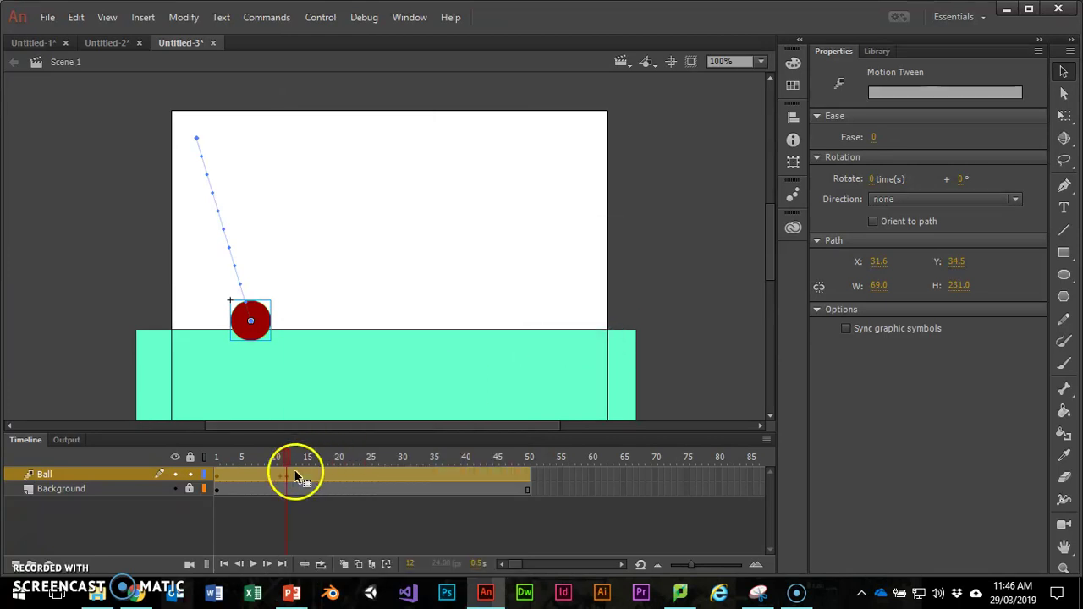
{"action": "right_click", "coordinate": [292, 476]}
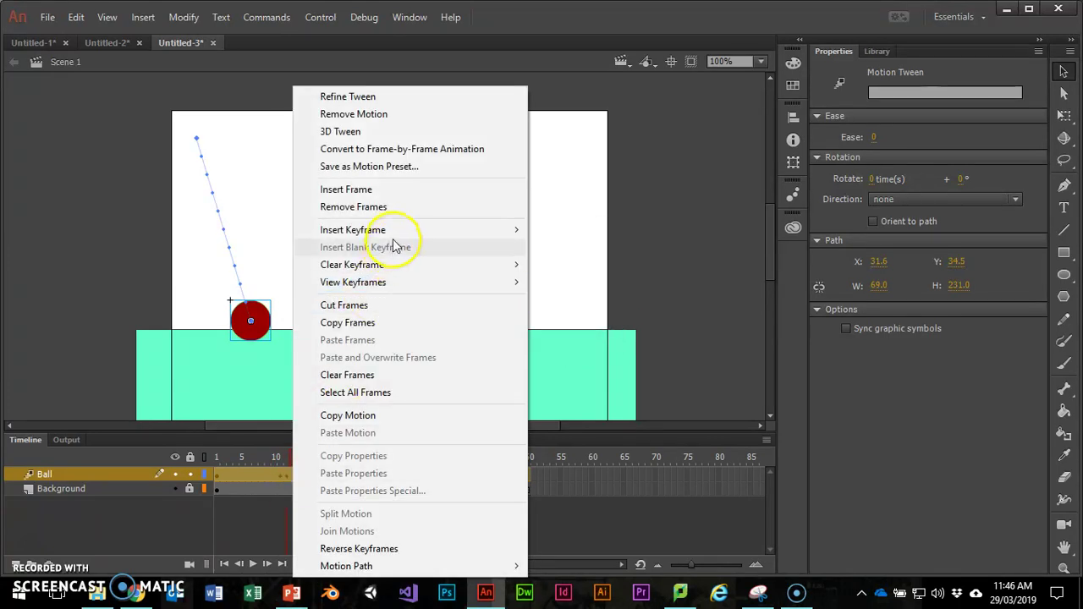
{"action": "mouse_move", "coordinate": [508, 230]}
{"action": "left_click", "coordinate": [563, 336]}
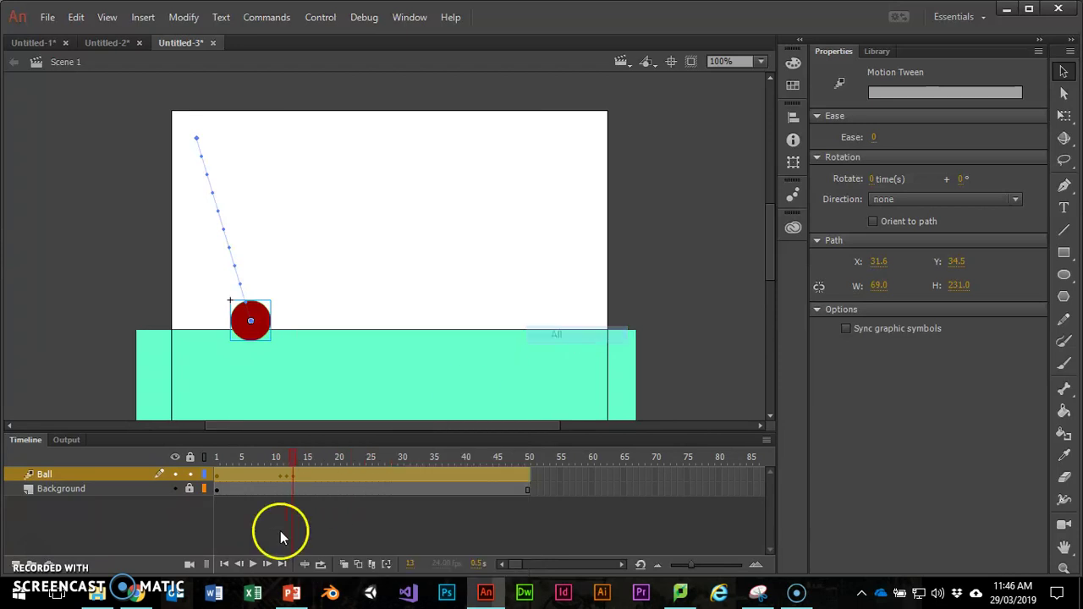
{"action": "left_click", "coordinate": [286, 475]}
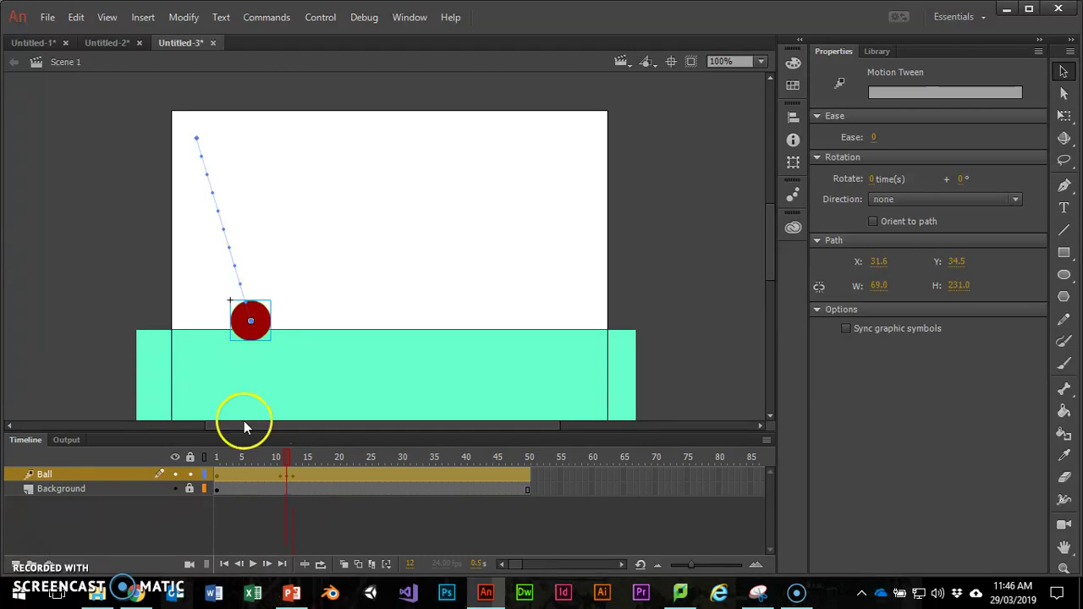
{"action": "left_click", "coordinate": [1066, 119]}
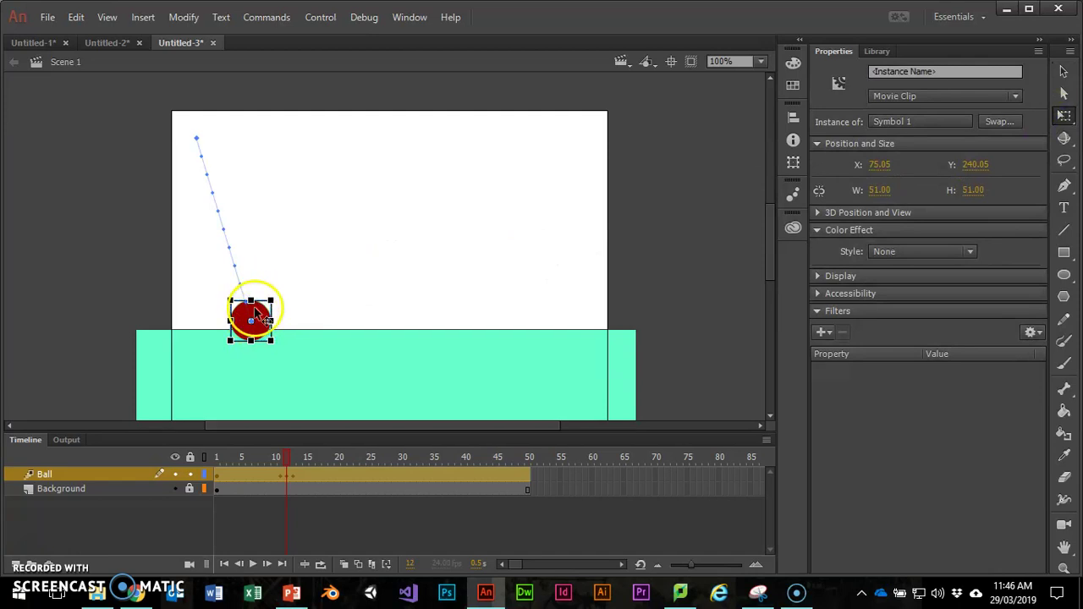
Step: At frame 12, move the ball's pivot to its bottom edge and squash it to height 45.75
{"action": "key", "text": "ctrl+equal"}
{"action": "key", "text": "ctrl+equal"}
{"action": "left_click_drag", "start_coordinate": [390, 167], "coordinate": [390, 180]}
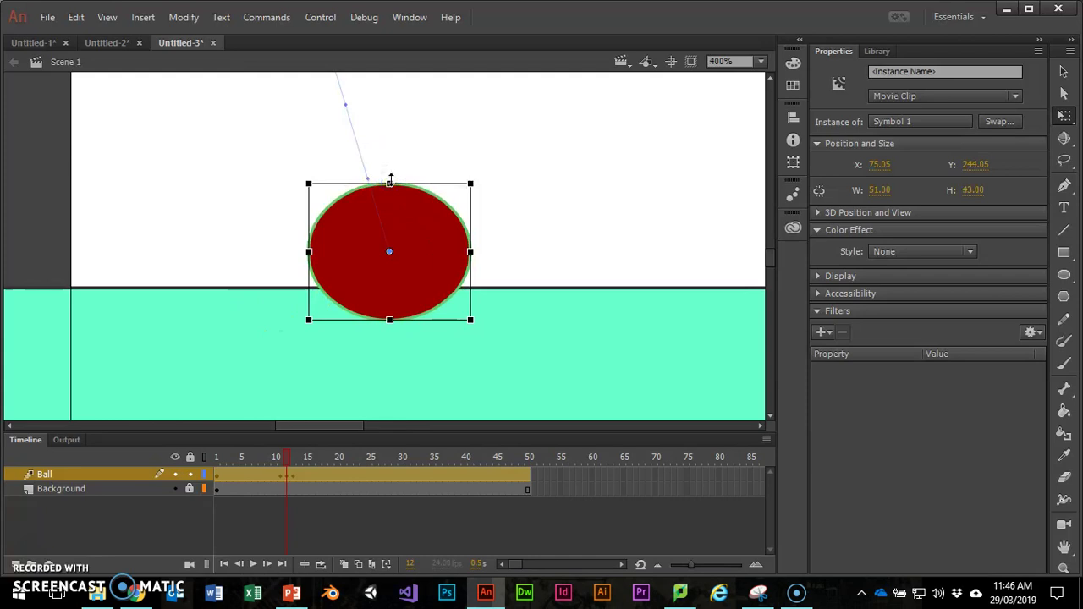
{"action": "key", "text": "ctrl+z"}
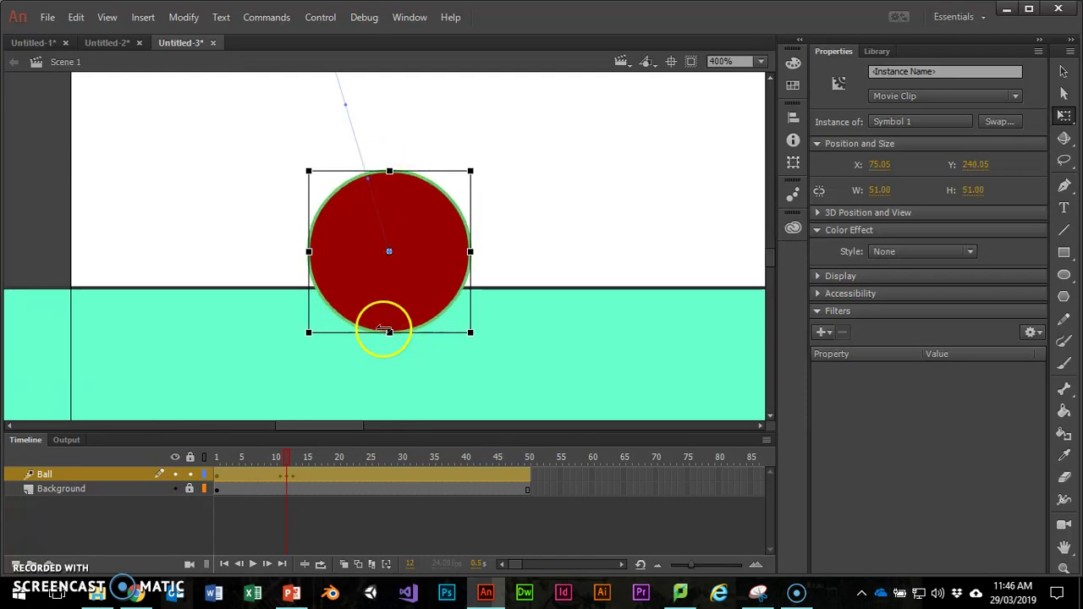
{"action": "left_click_drag", "start_coordinate": [389, 251], "coordinate": [389, 333]}
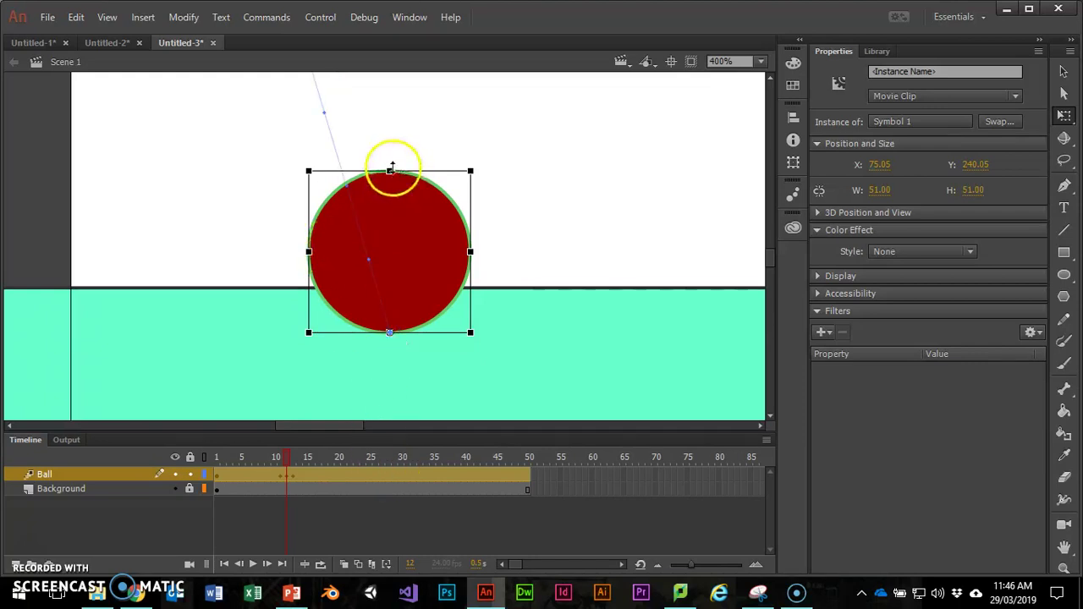
{"action": "left_click_drag", "start_coordinate": [389, 171], "coordinate": [389, 187]}
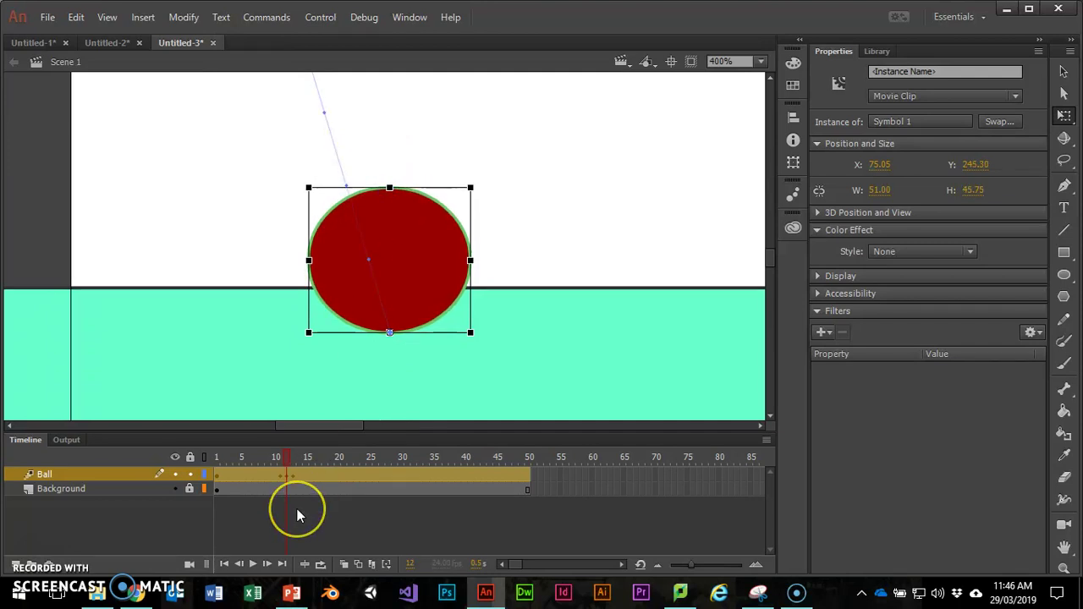
{"action": "key", "text": "comma"}
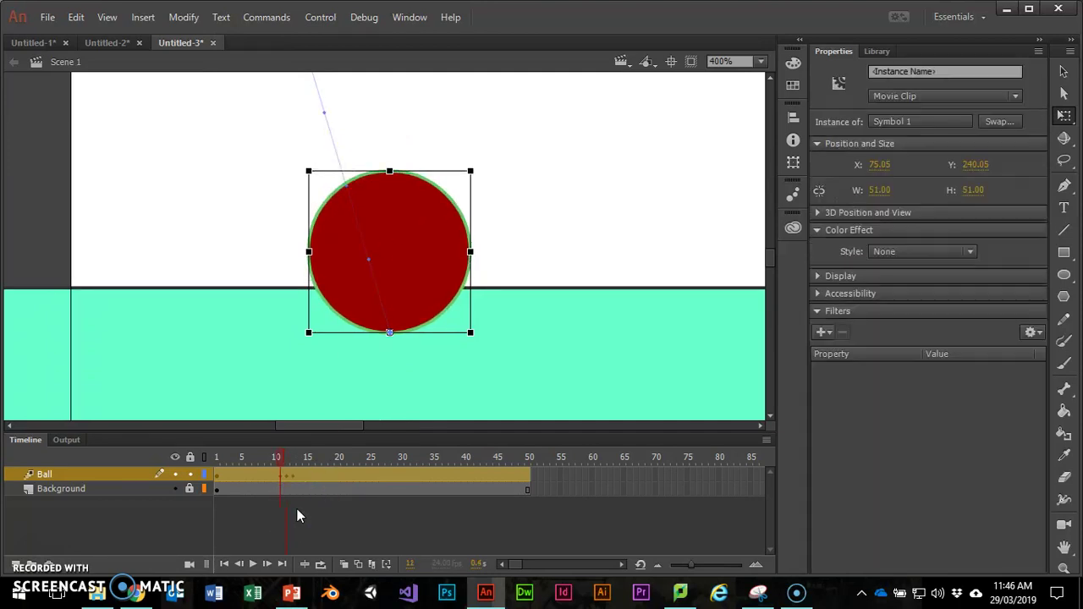
{"action": "key", "text": "period"}
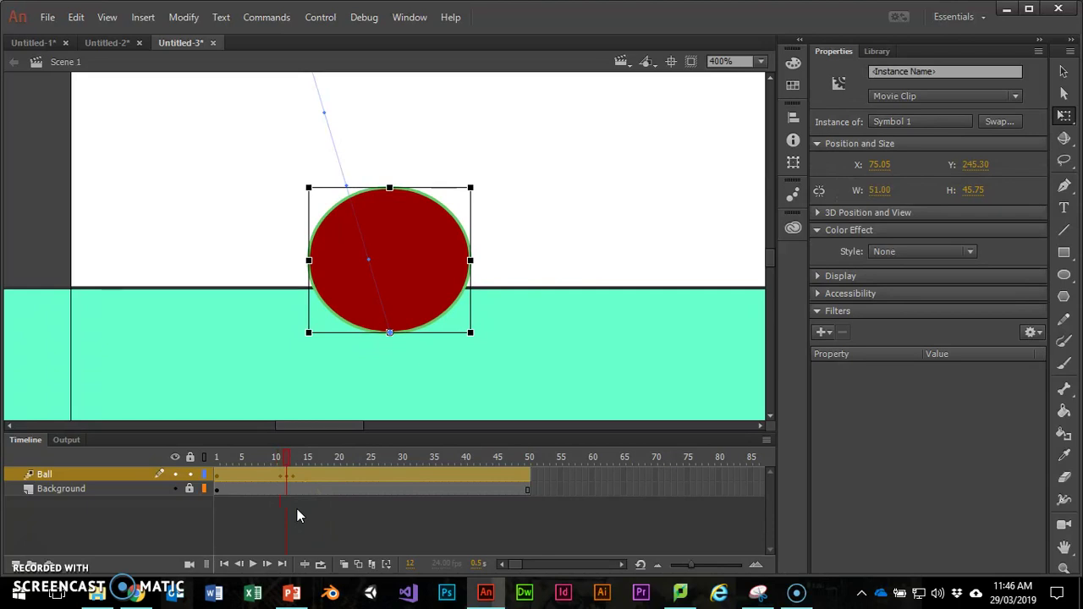
{"action": "key", "text": "period"}
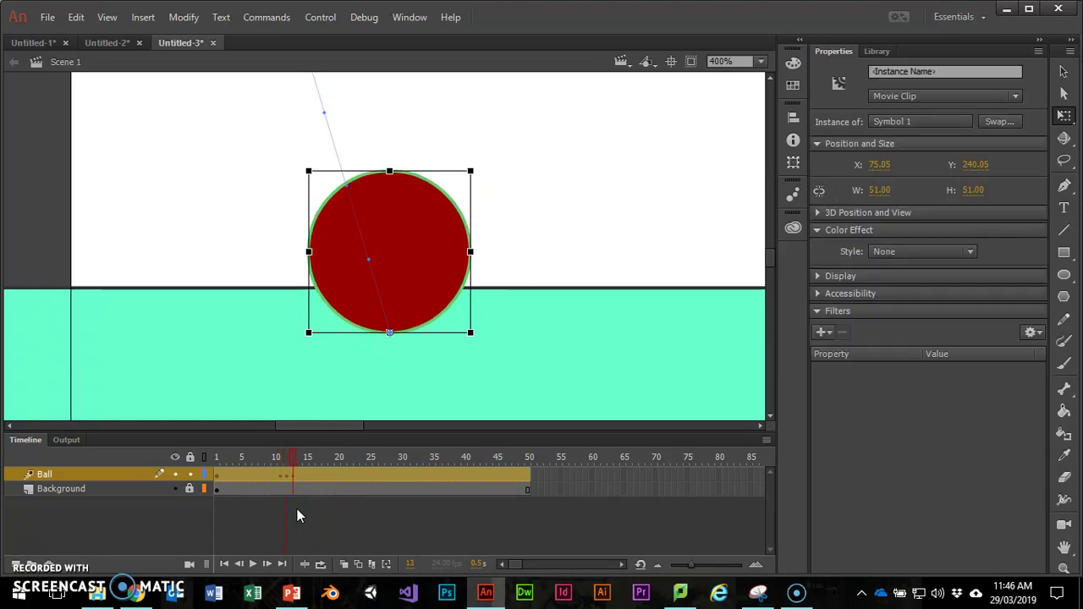
Step: Zoom back out and select the ball at frame 31
{"action": "left_click", "coordinate": [405, 479]}
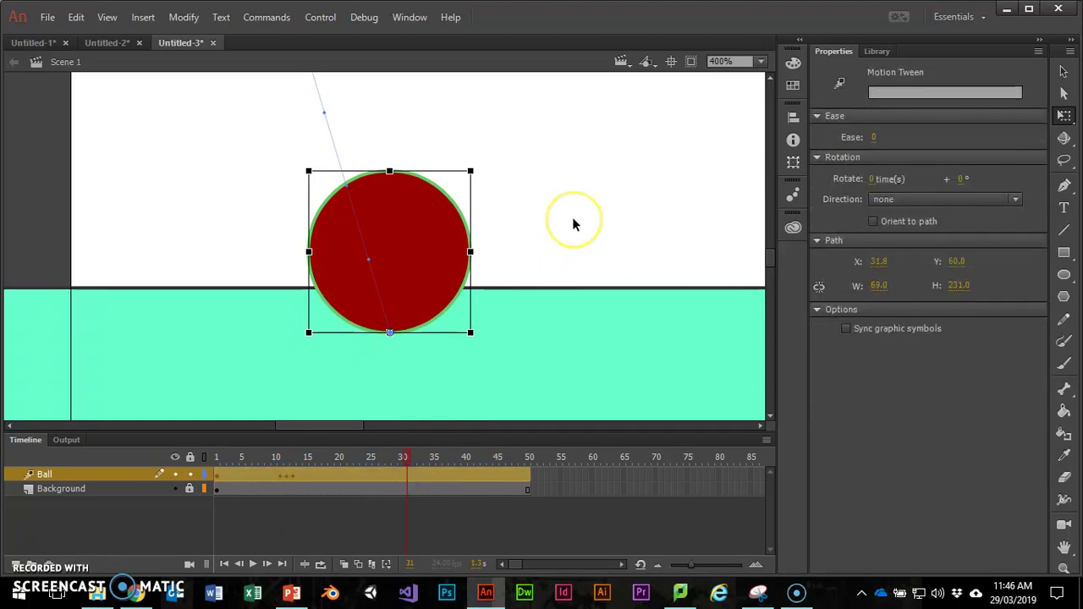
{"action": "key", "text": "ctrl+minus"}
{"action": "key", "text": "ctrl+minus"}
{"action": "left_click", "coordinate": [406, 249]}
{"action": "left_click", "coordinate": [341, 109]}
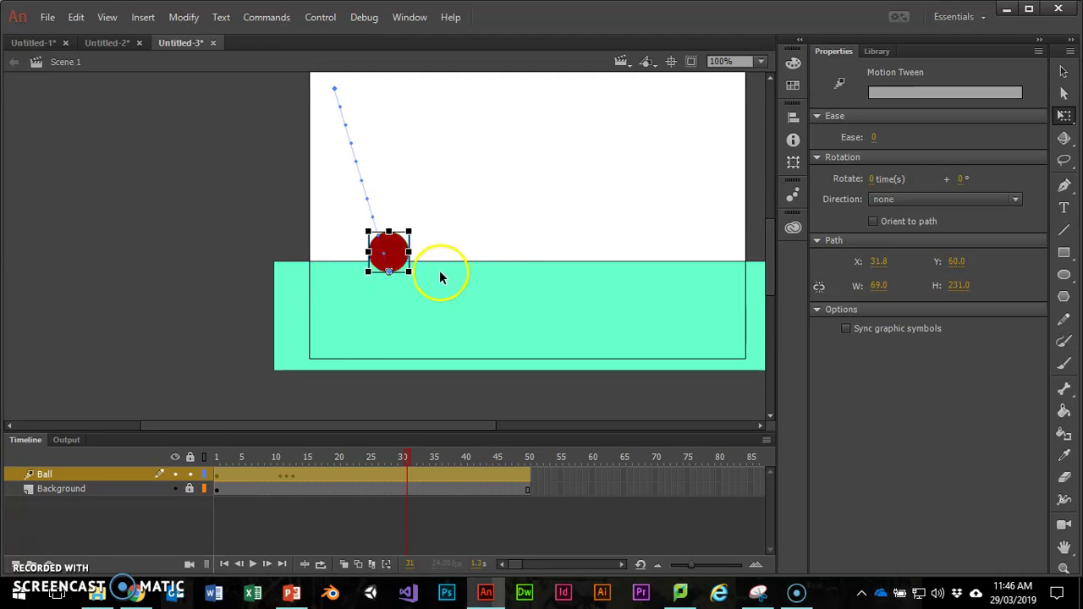
Step: Move the ball right along the ground at frame 31 and add a full keyframe there
{"action": "left_click_drag", "start_coordinate": [394, 258], "coordinate": [483, 256]}
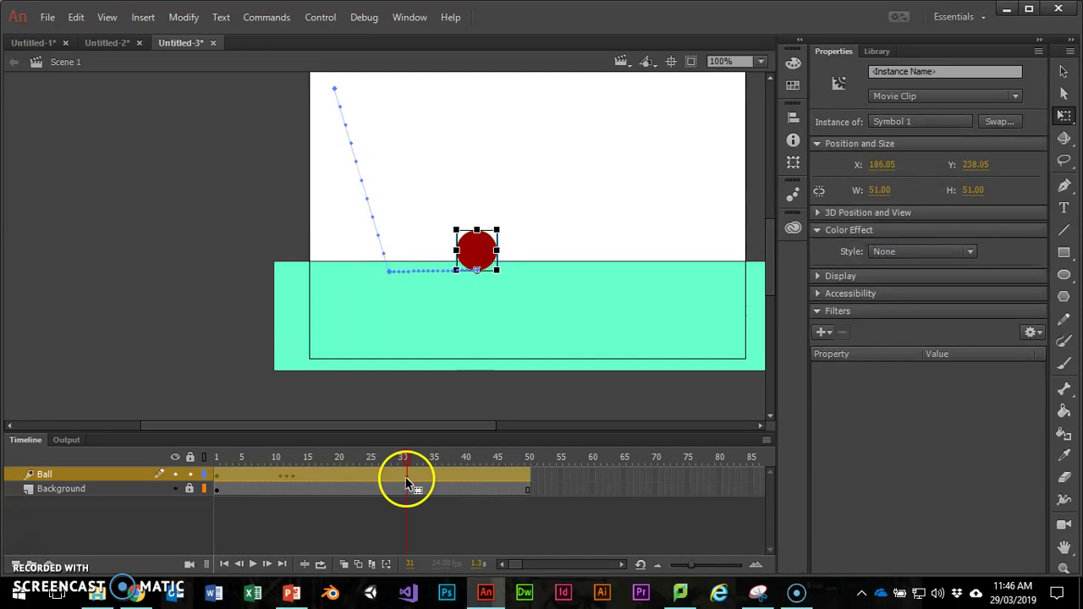
{"action": "right_click", "coordinate": [405, 477]}
{"action": "mouse_move", "coordinate": [507, 229]}
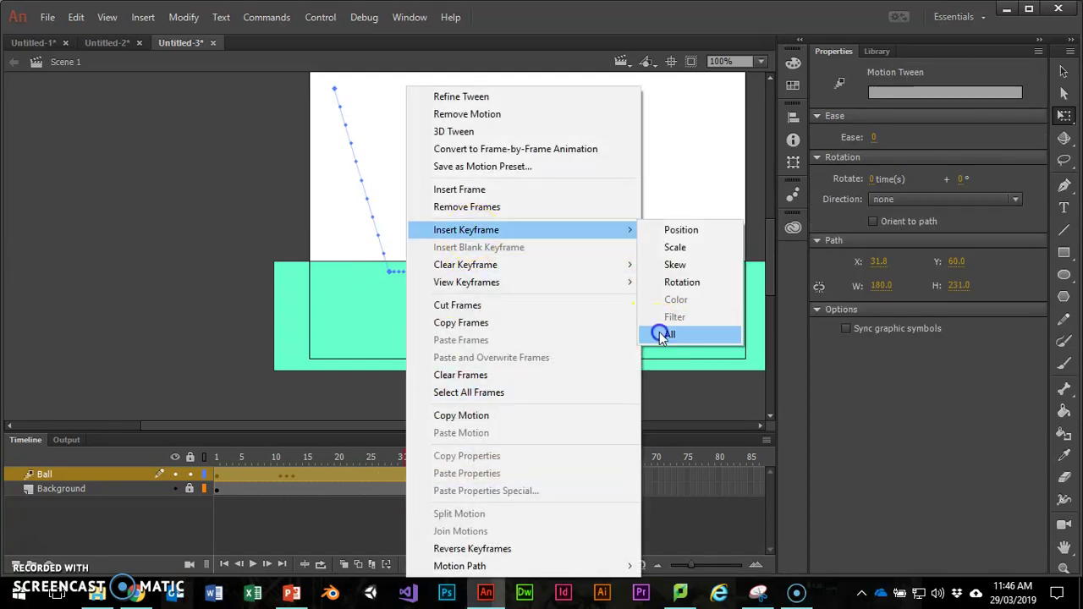
{"action": "left_click", "coordinate": [662, 335]}
Step: Add full keyframes at frames 32 and 33, then select the ball at frame 32
{"action": "right_click", "coordinate": [411, 474]}
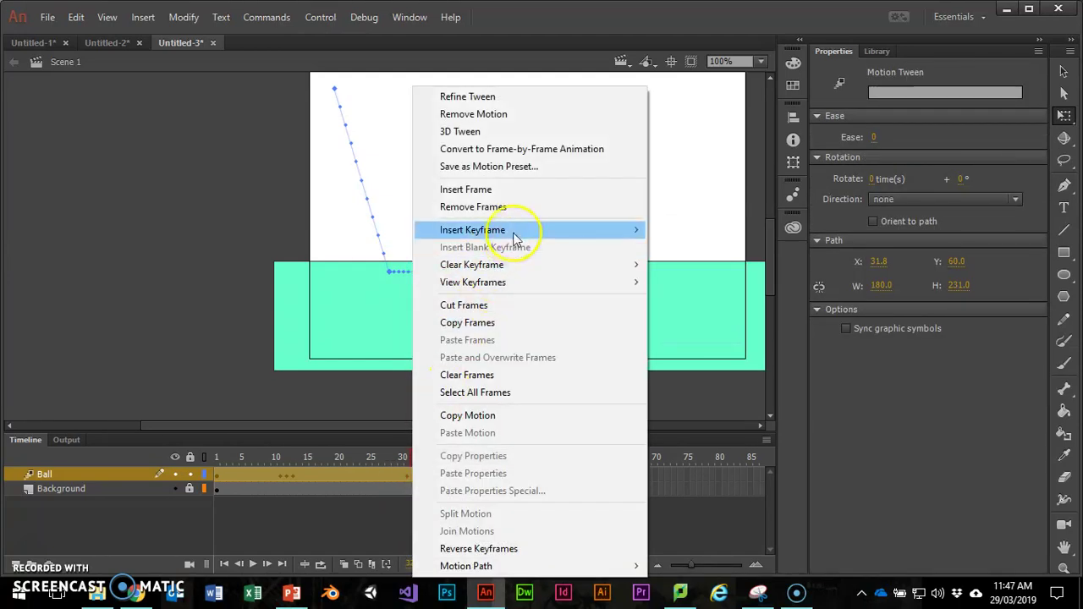
{"action": "mouse_move", "coordinate": [517, 230]}
{"action": "left_click", "coordinate": [669, 336]}
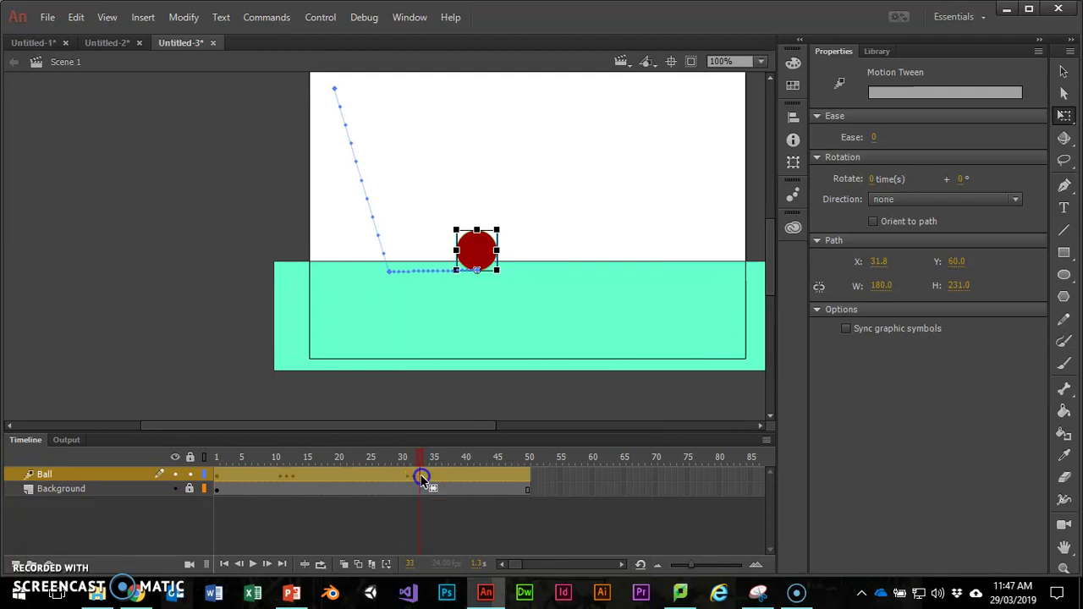
{"action": "right_click", "coordinate": [423, 477]}
{"action": "mouse_move", "coordinate": [541, 234]}
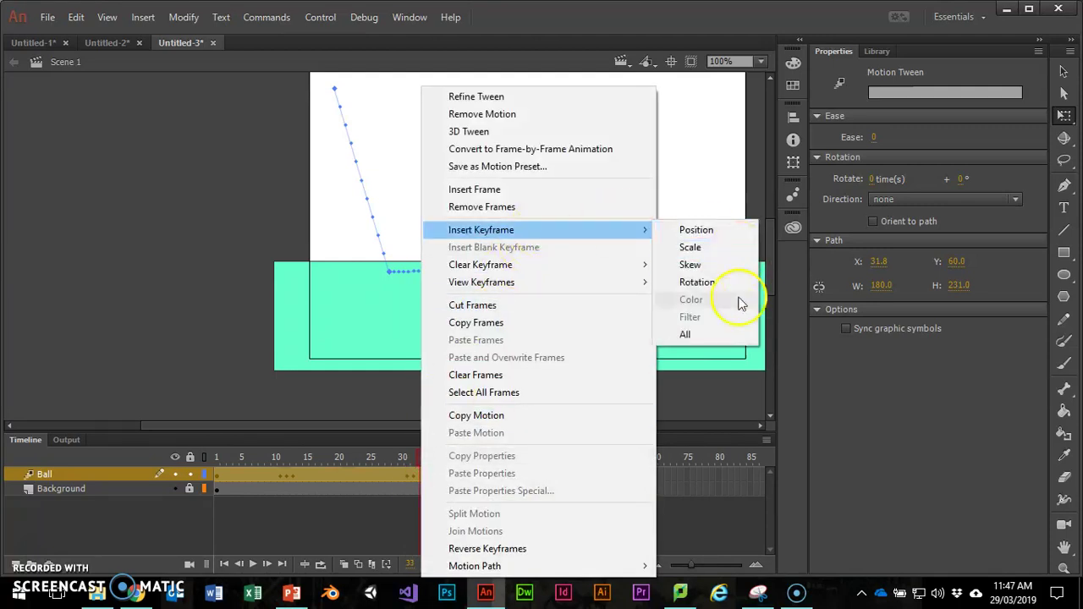
{"action": "left_click", "coordinate": [710, 338]}
{"action": "left_click", "coordinate": [413, 478]}
{"action": "left_click", "coordinate": [472, 331]}
{"action": "left_click", "coordinate": [478, 237]}
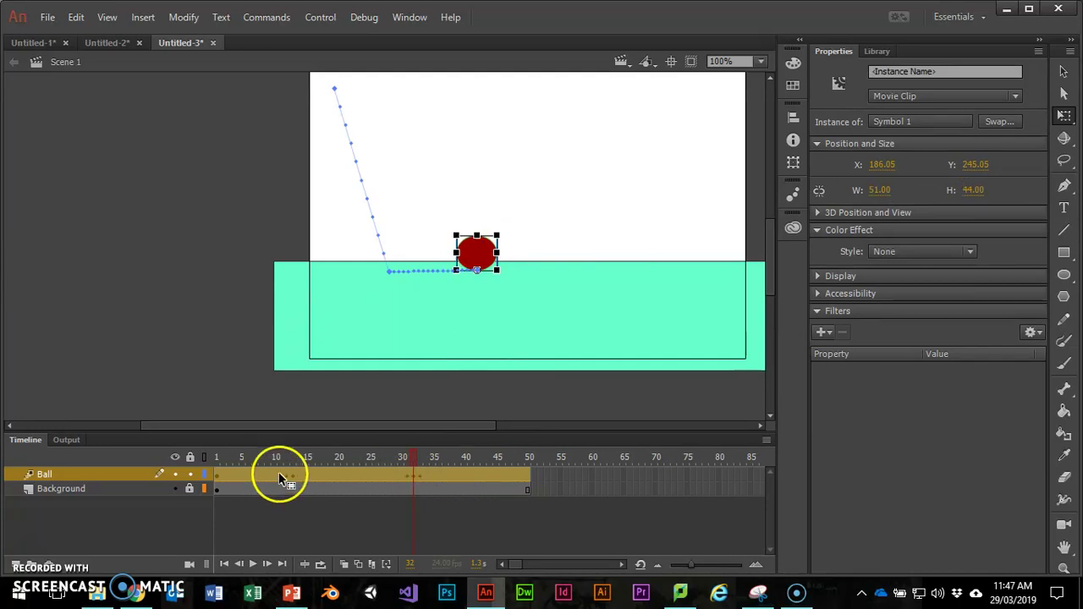
Step: At frame 50, move the ball further right along the ground and play the animation
{"action": "left_click", "coordinate": [525, 474]}
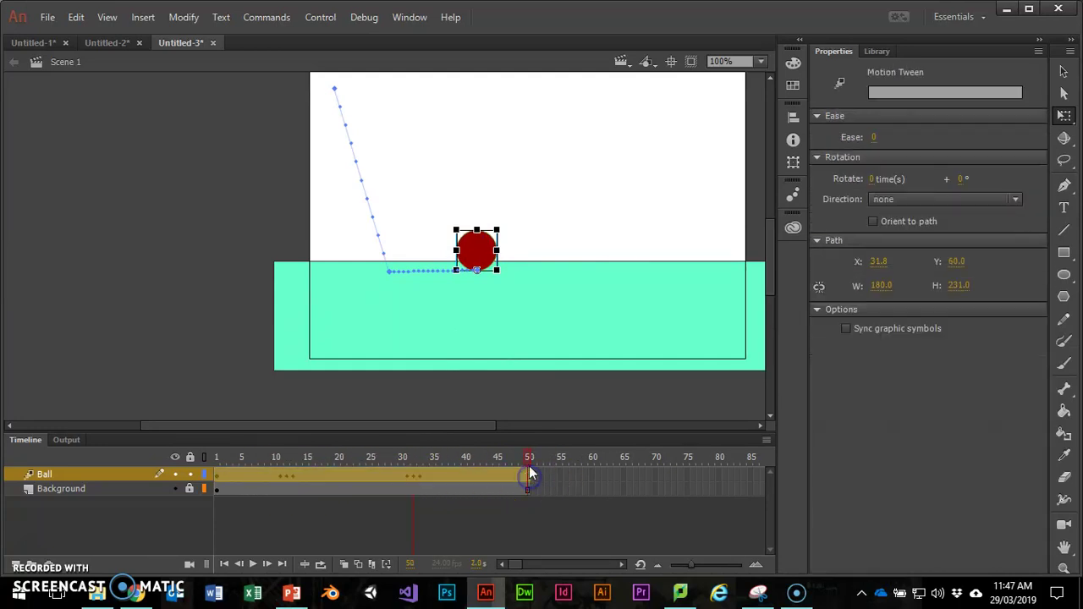
{"action": "left_click_drag", "start_coordinate": [494, 247], "coordinate": [578, 250]}
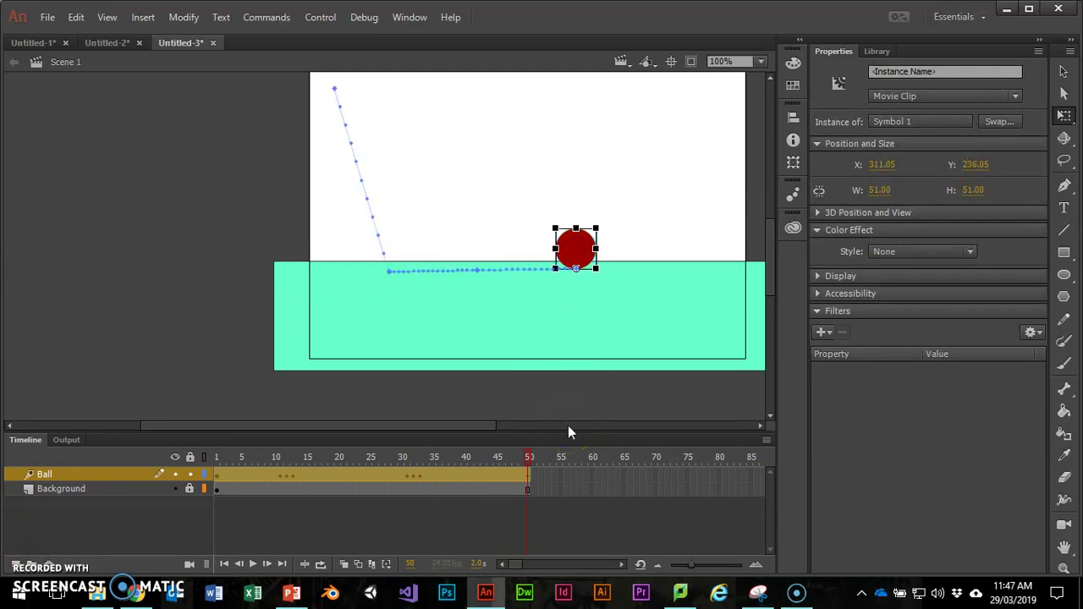
{"action": "left_click_drag", "start_coordinate": [508, 152], "coordinate": [462, 243]}
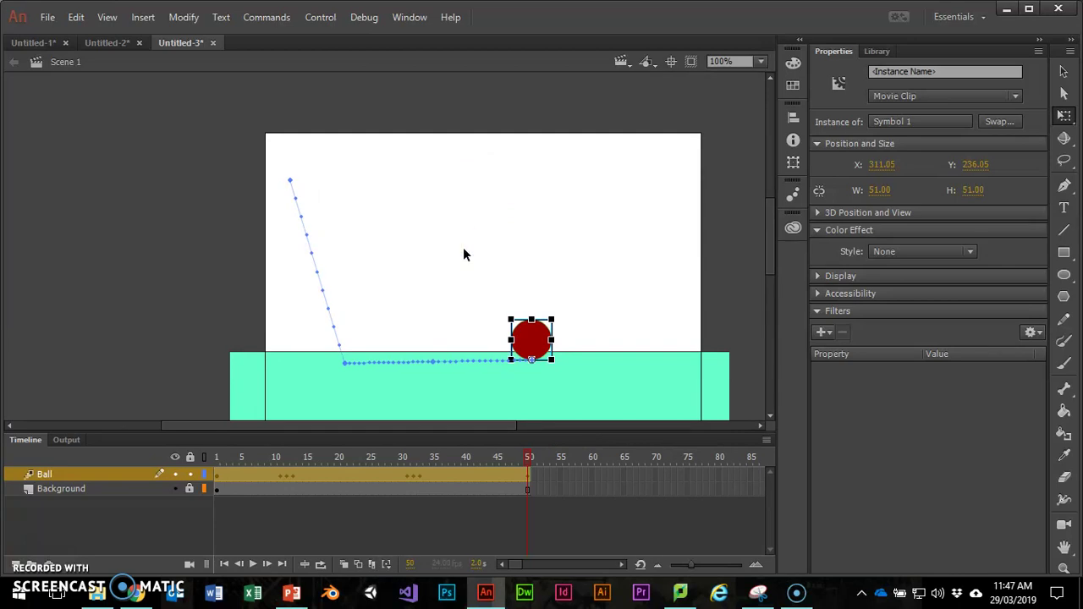
{"action": "key", "text": "Return"}
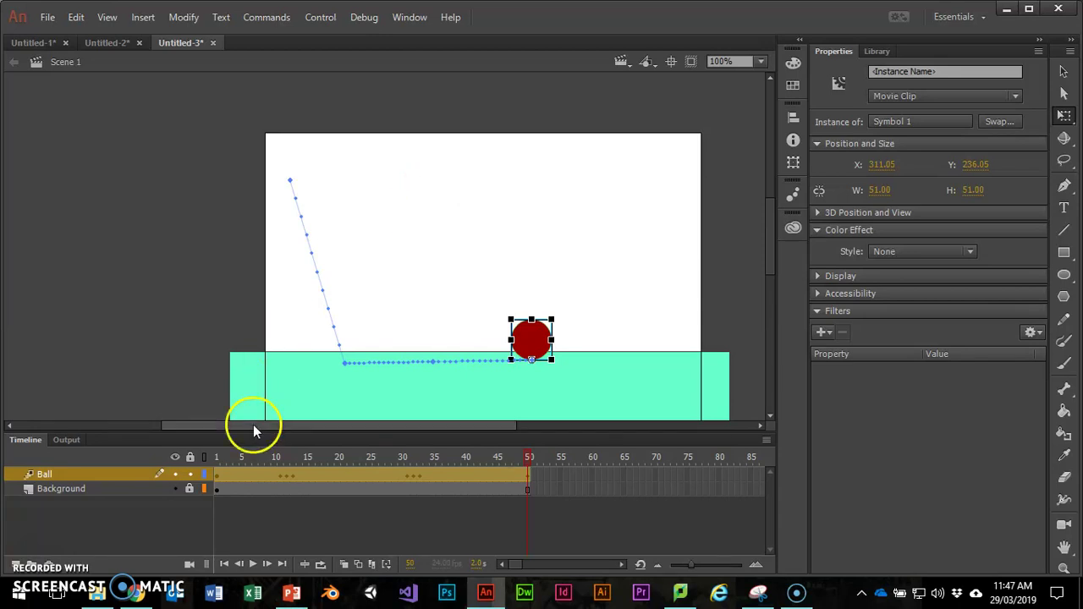
Step: Curve the first drop of the motion path, raise a high middle arch and a smaller final arch
{"action": "left_click", "coordinate": [1064, 71]}
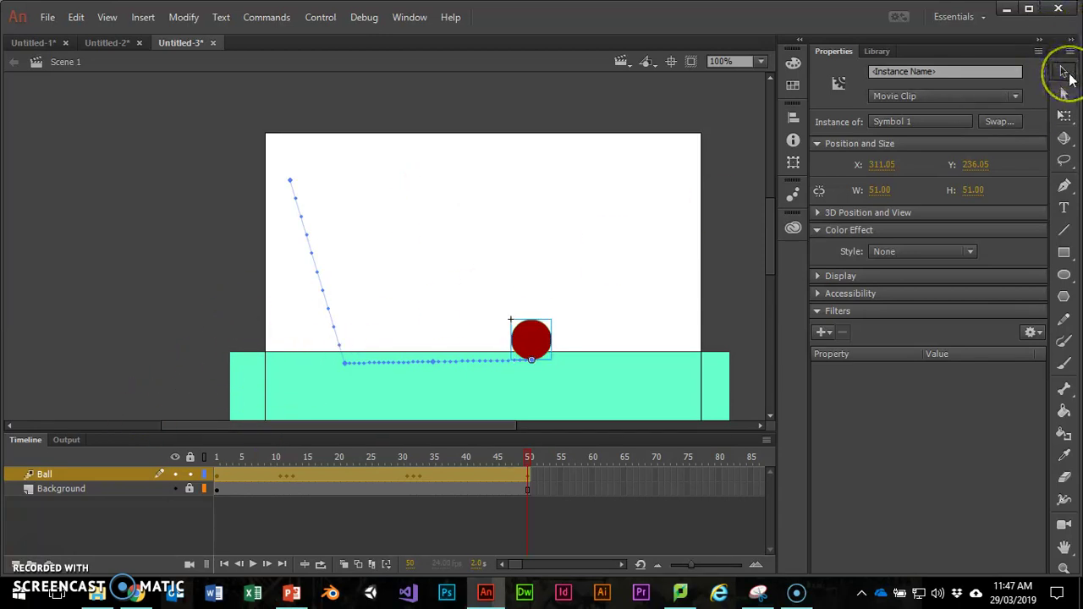
{"action": "left_click_drag", "start_coordinate": [314, 265], "coordinate": [318, 230]}
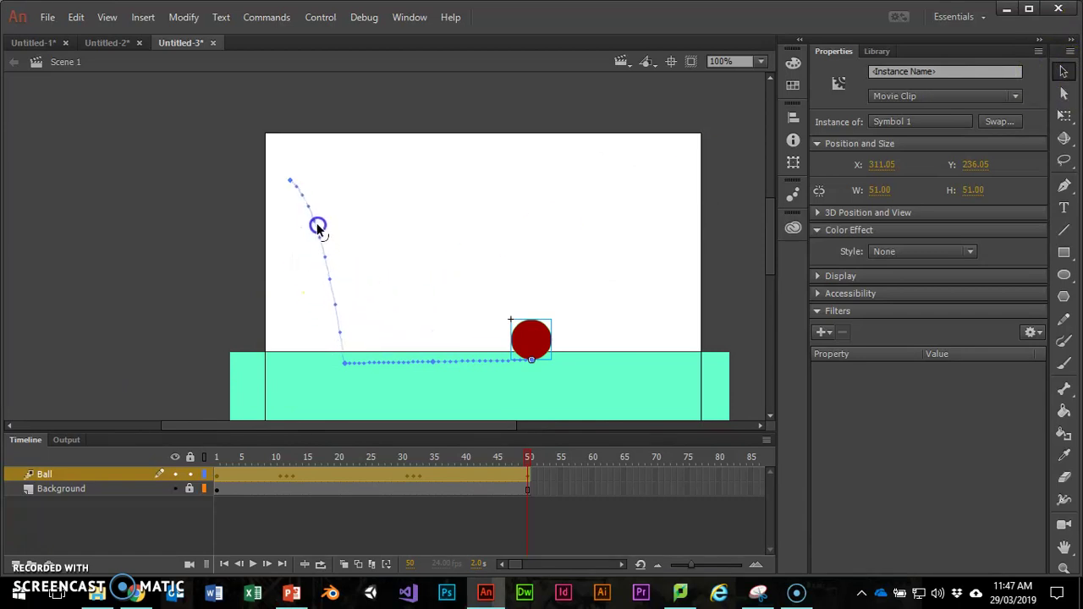
{"action": "left_click_drag", "start_coordinate": [394, 363], "coordinate": [393, 201]}
{"action": "left_click_drag", "start_coordinate": [480, 362], "coordinate": [491, 343]}
Step: Fine-tune the second arch's peak height, play the bounces, and scrub back toward the start
{"action": "left_click_drag", "start_coordinate": [387, 211], "coordinate": [388, 282]}
{"action": "left_click", "coordinate": [354, 192]}
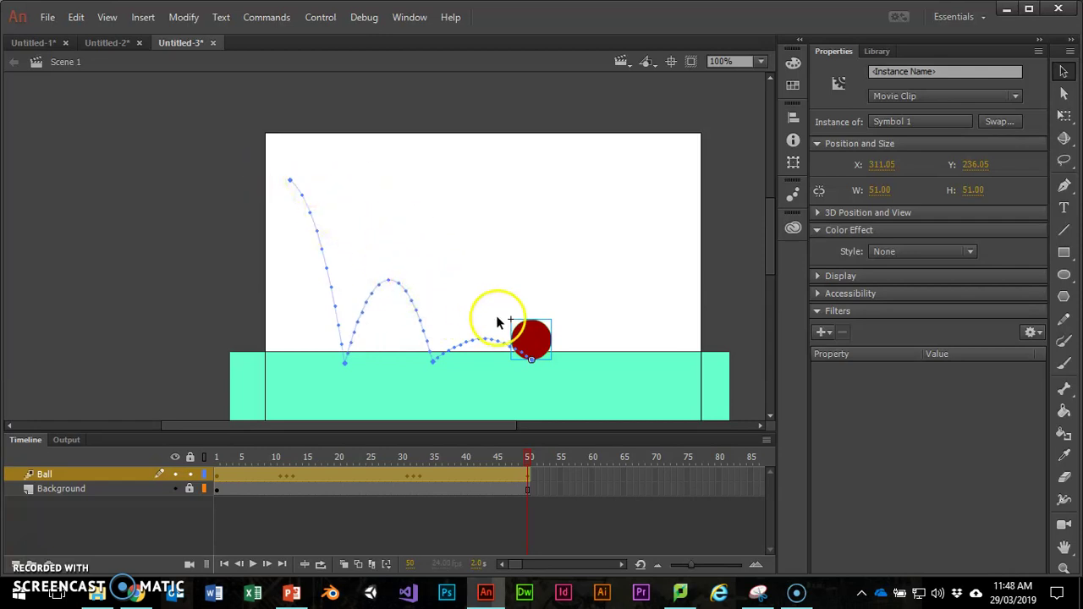
{"action": "left_click", "coordinate": [383, 278]}
{"action": "left_click_drag", "start_coordinate": [383, 276], "coordinate": [385, 270]}
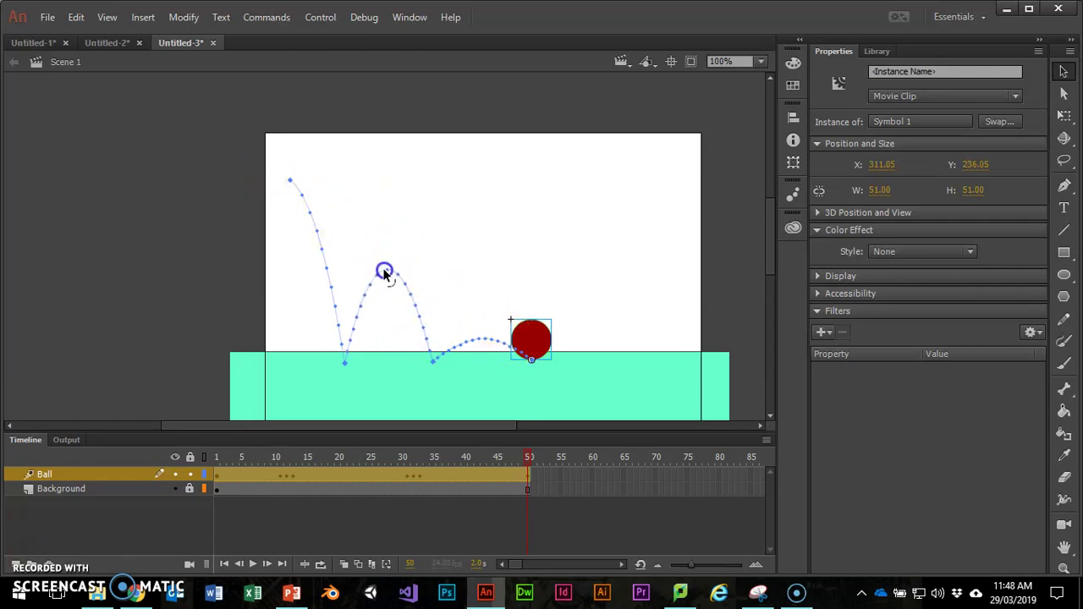
{"action": "key", "text": "Return"}
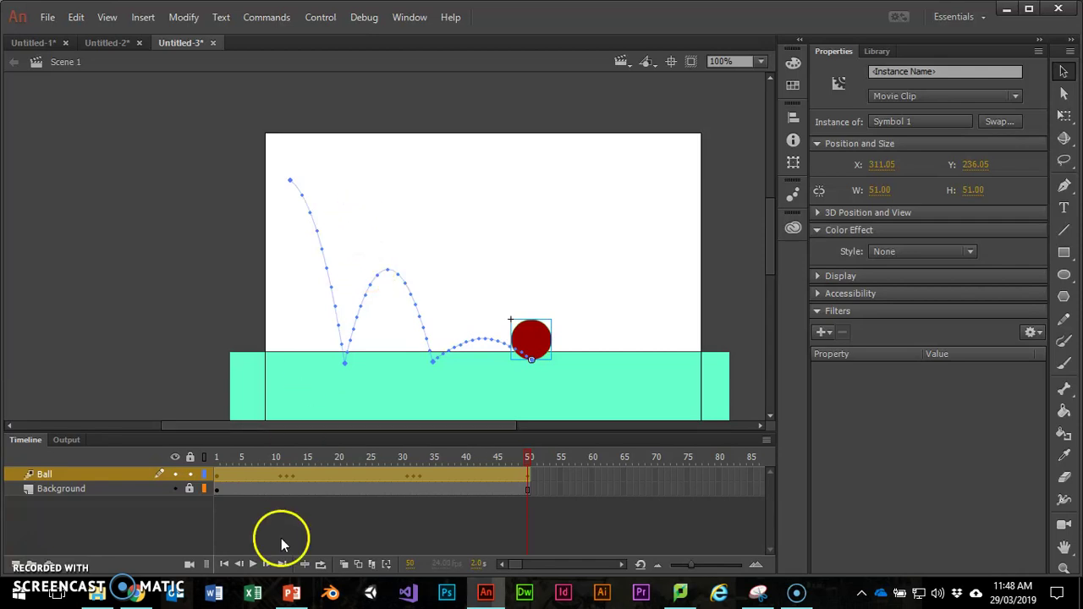
{"action": "mouse_move", "coordinate": [279, 460]}
{"action": "left_mouse_down"}
{"action": "mouse_move", "coordinate": [265, 465]}
{"action": "mouse_move", "coordinate": [289, 468]}
{"action": "left_mouse_up"}
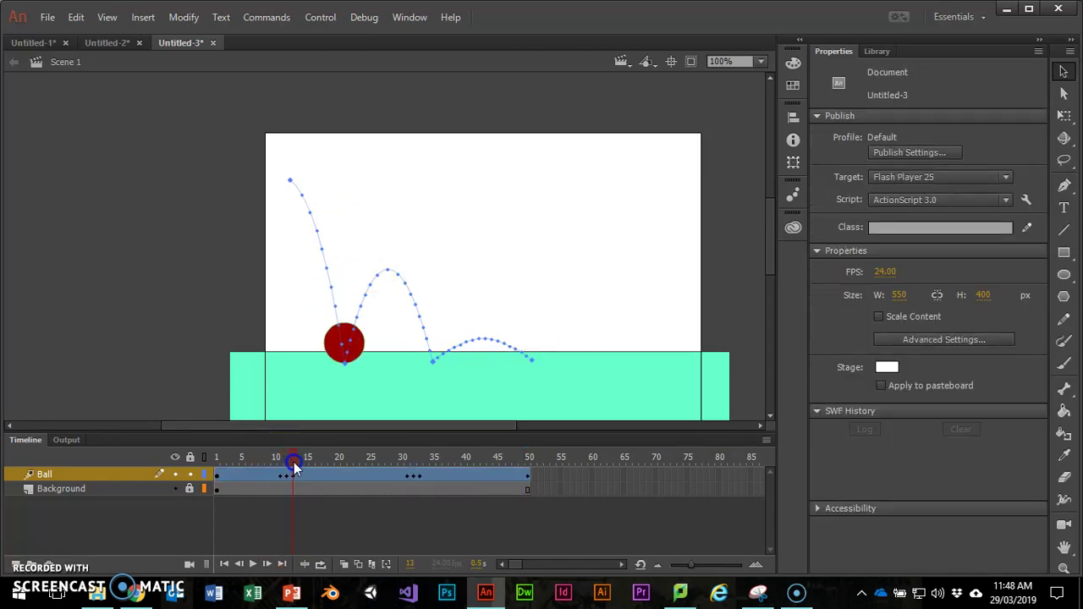
Step: Flatten the ball further at frame 12, check its height-36 squash at frame 32, and play
{"action": "left_click", "coordinate": [288, 468]}
{"action": "left_click", "coordinate": [1063, 115]}
{"action": "left_click", "coordinate": [345, 331]}
{"action": "left_click_drag", "start_coordinate": [344, 325], "coordinate": [345, 336]}
{"action": "left_click", "coordinate": [411, 473]}
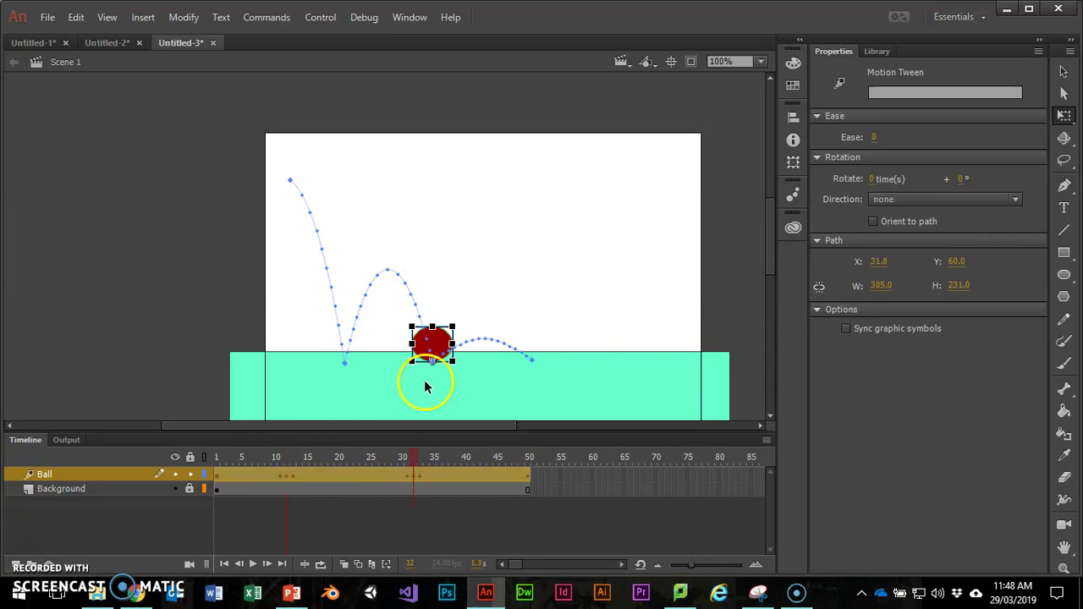
{"action": "left_click", "coordinate": [431, 338]}
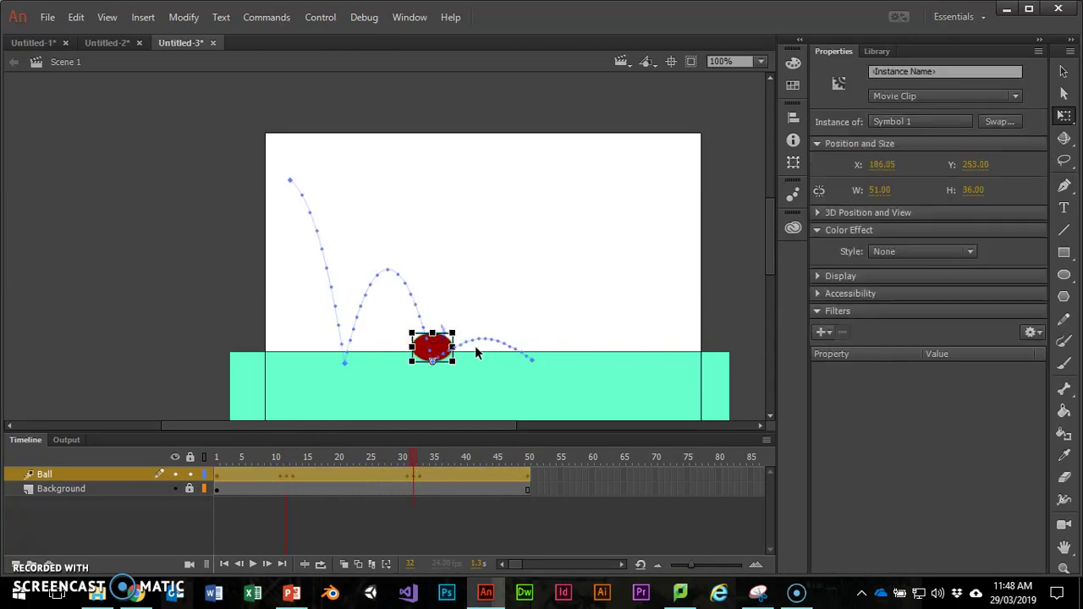
{"action": "key", "text": "Return"}
{"action": "key", "text": "Return"}
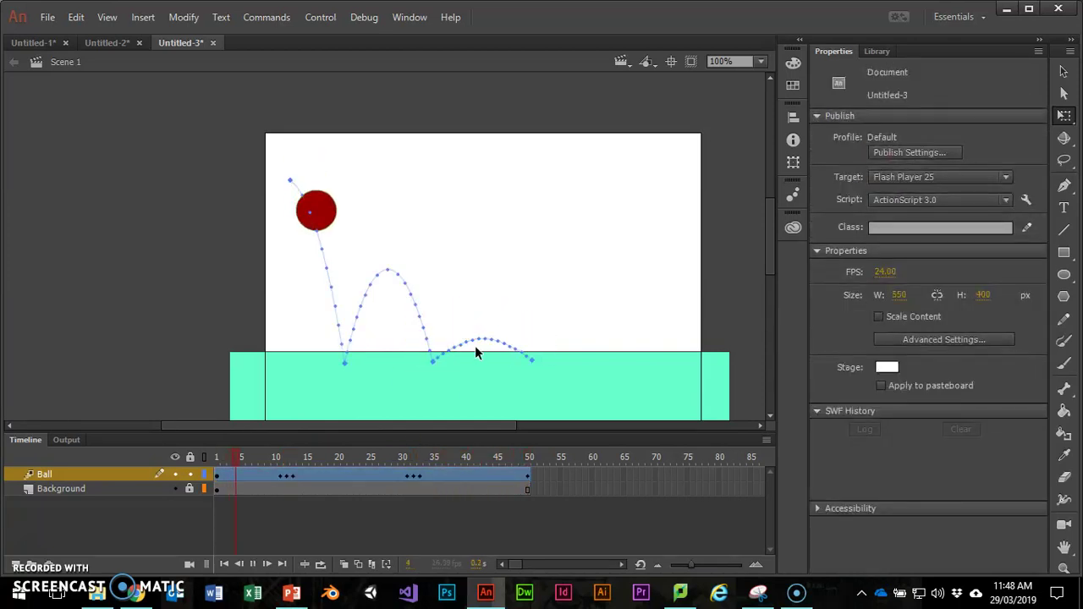